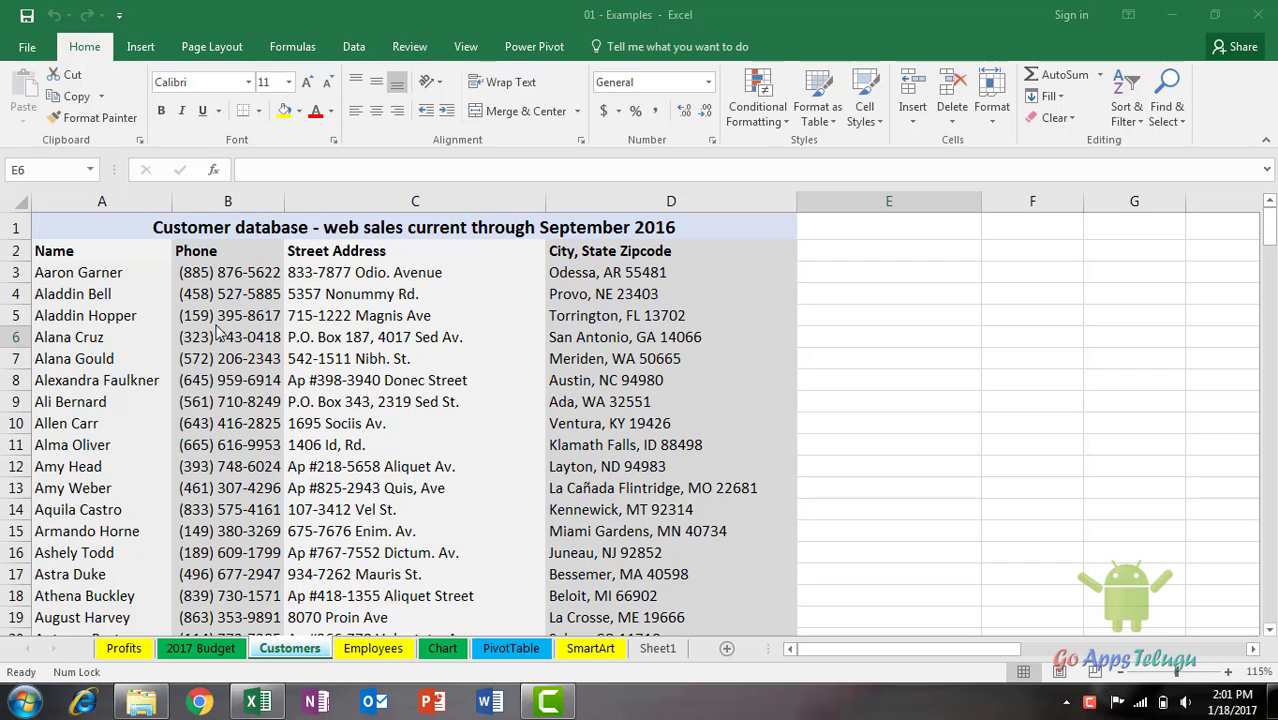
{"action": "left_click", "coordinate": [511, 353]}
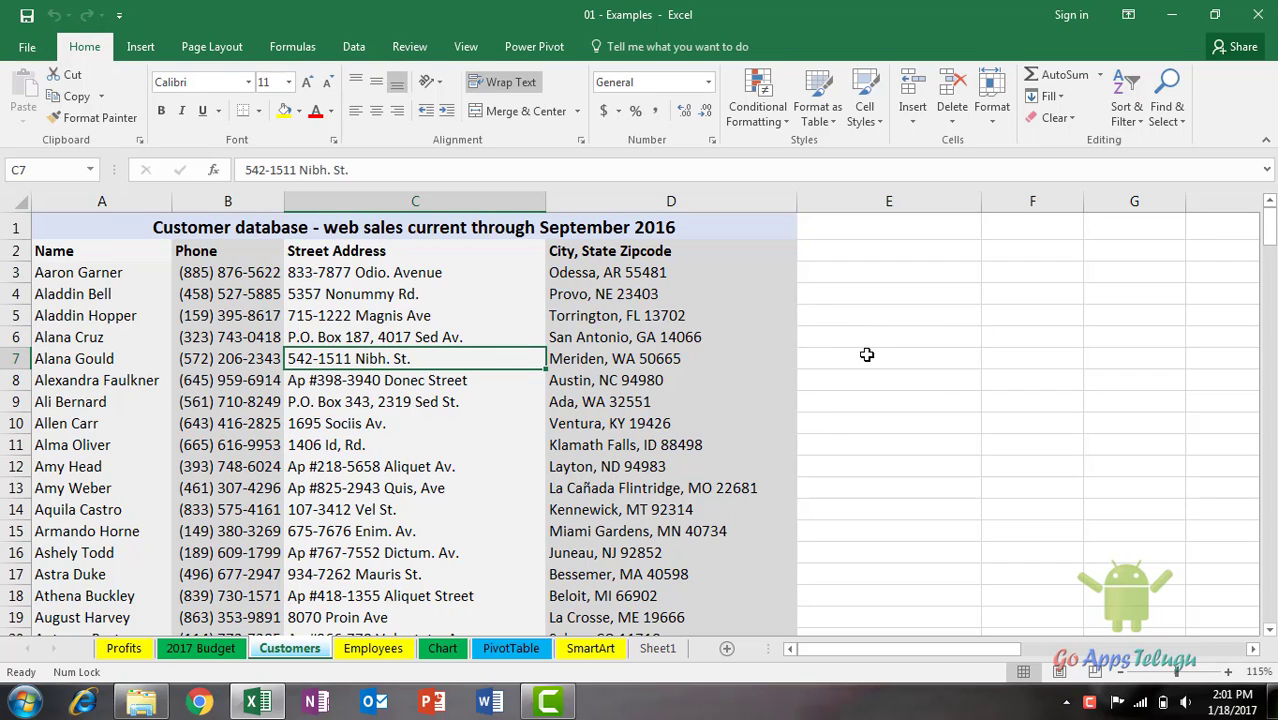
{"action": "left_click", "coordinate": [180, 350]}
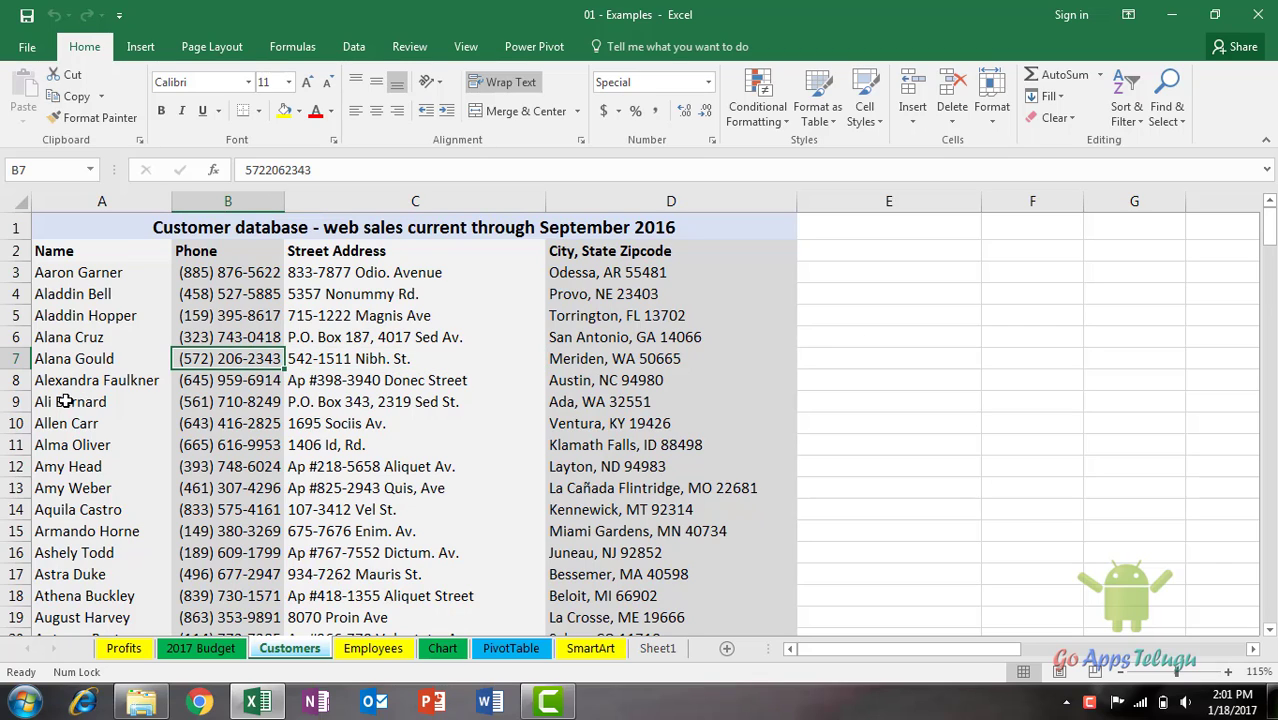
{"action": "left_click", "coordinate": [55, 357]}
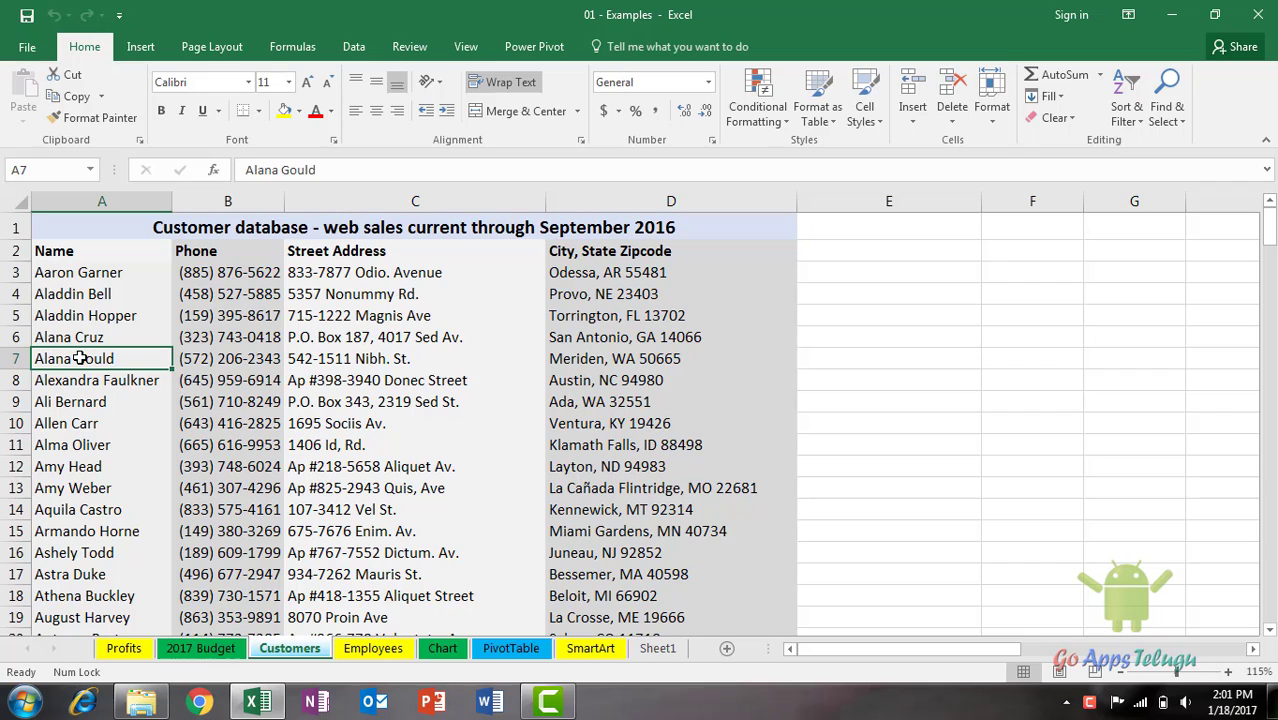
{"action": "left_click", "coordinate": [83, 381]}
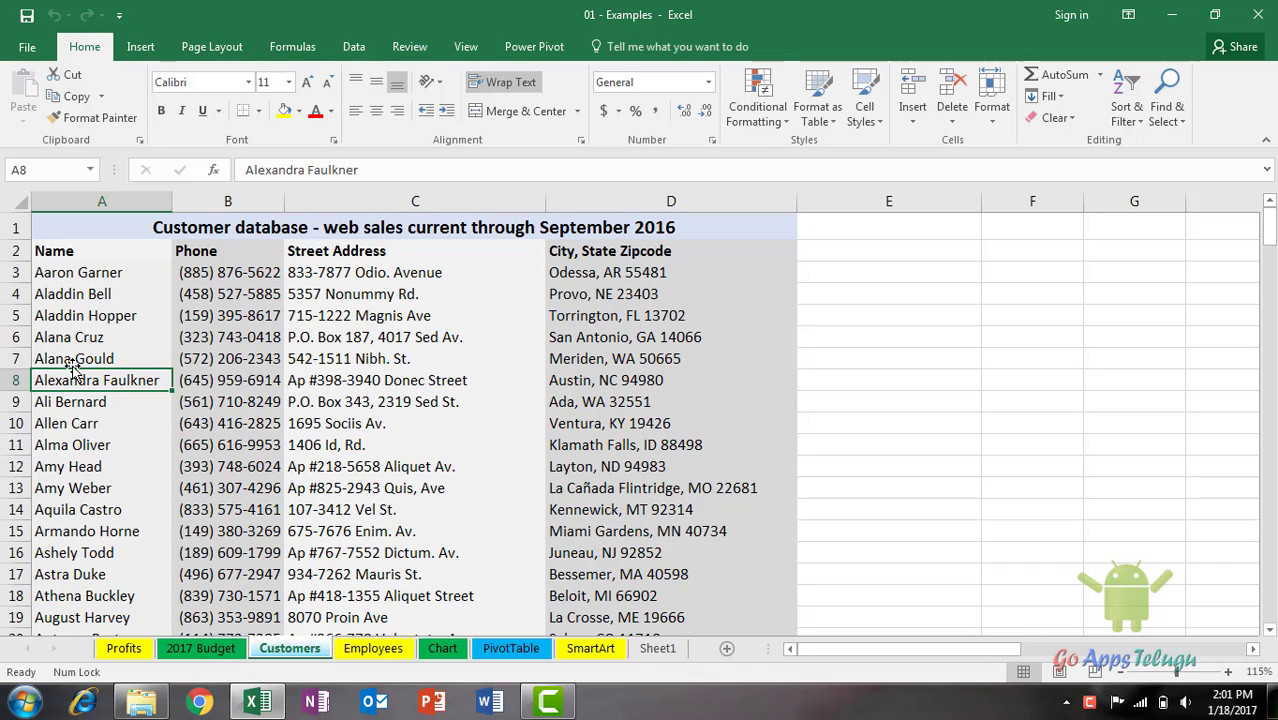
{"action": "left_click", "coordinate": [140, 50]}
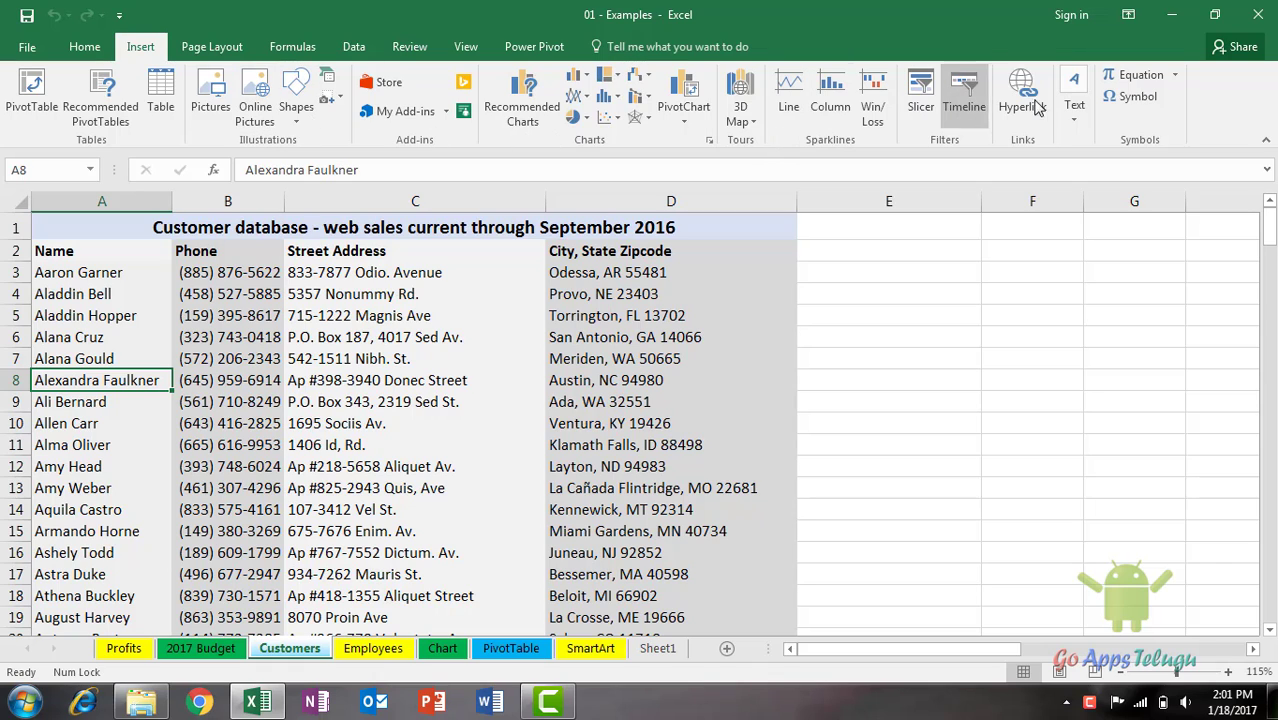
{"action": "left_click", "coordinate": [86, 48]}
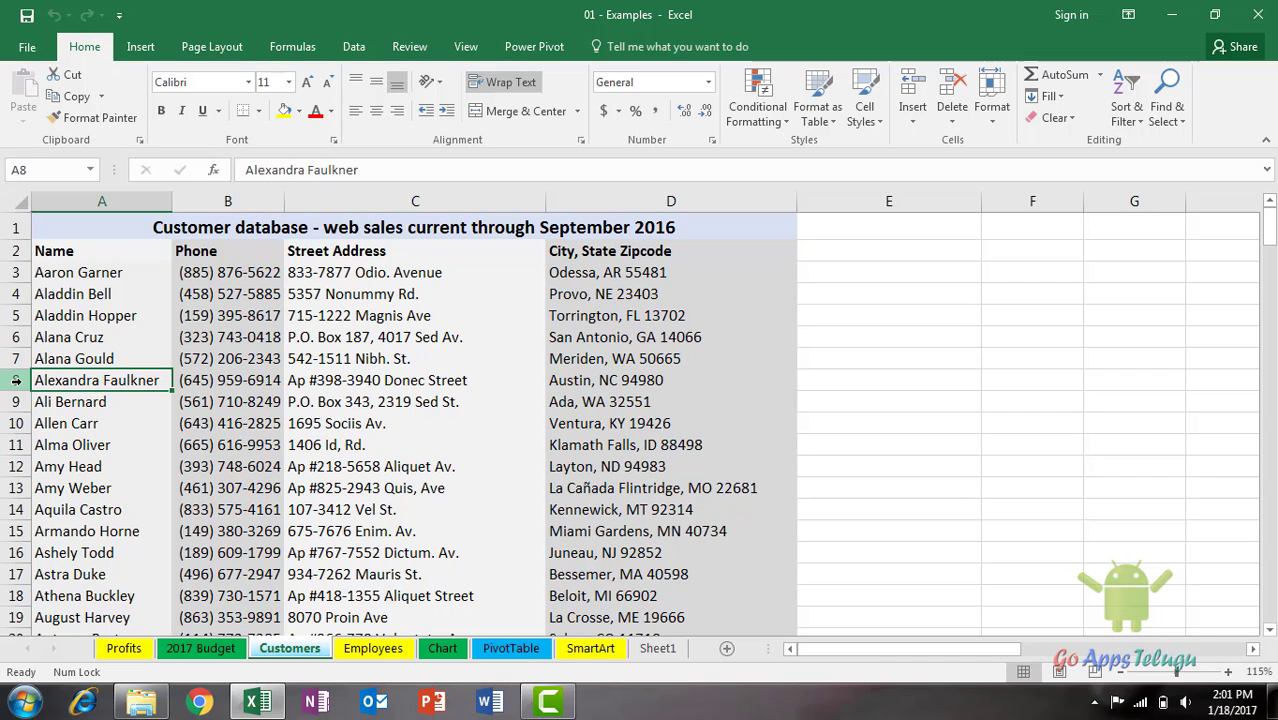
Insert a blank row above row 8 of the Customers sheet and select its cell in the Name column
{"action": "right_click", "coordinate": [16, 380]}
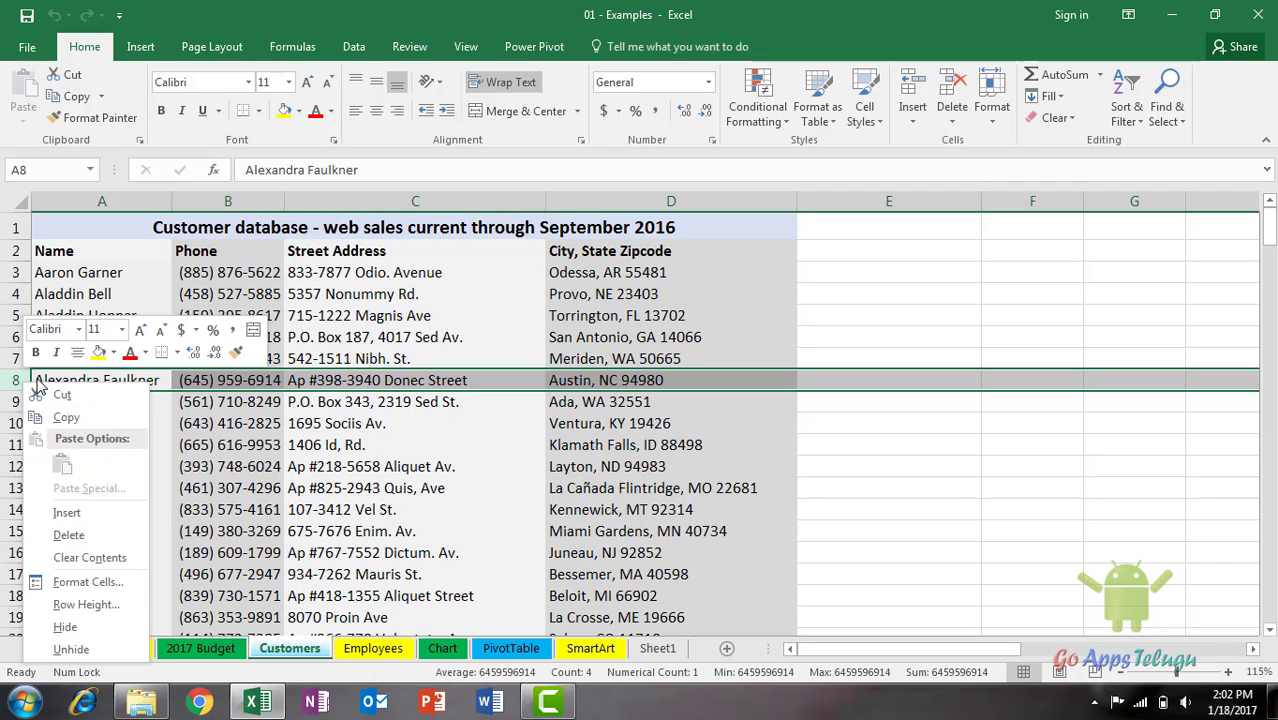
{"action": "left_click", "coordinate": [79, 516]}
{"action": "left_click", "coordinate": [80, 512]}
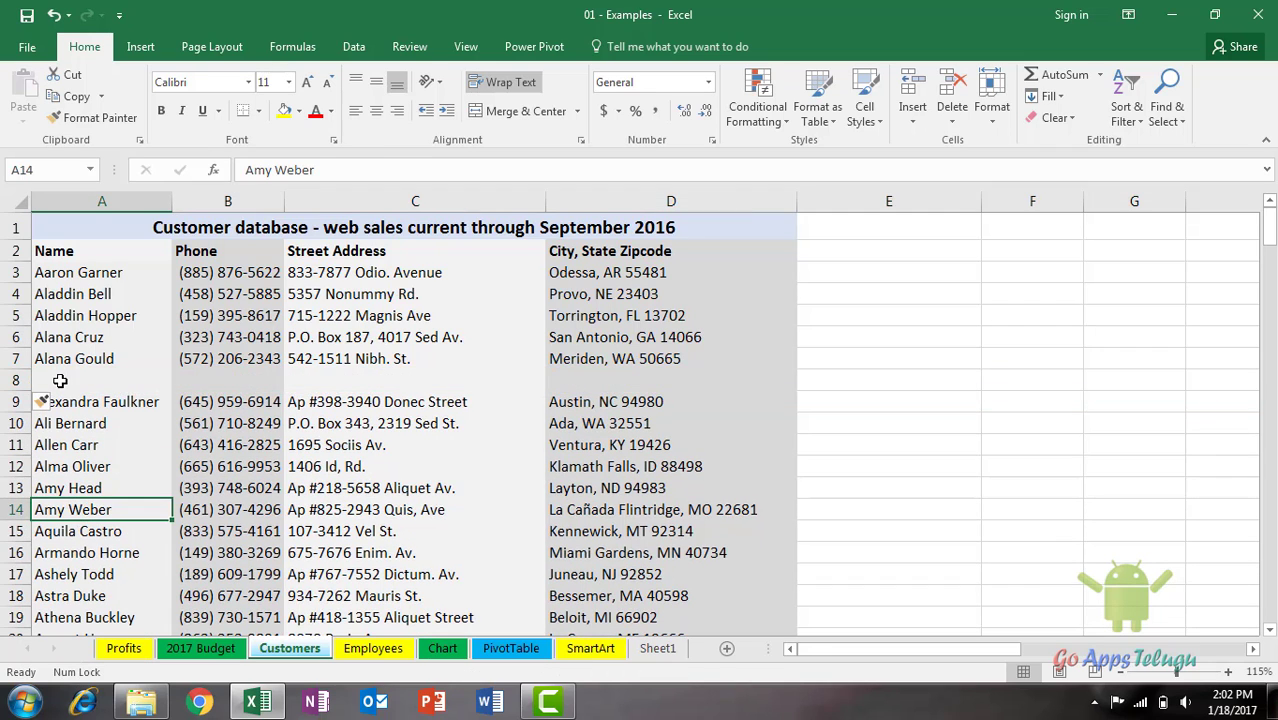
{"action": "left_click", "coordinate": [64, 398]}
{"action": "left_click", "coordinate": [65, 380]}
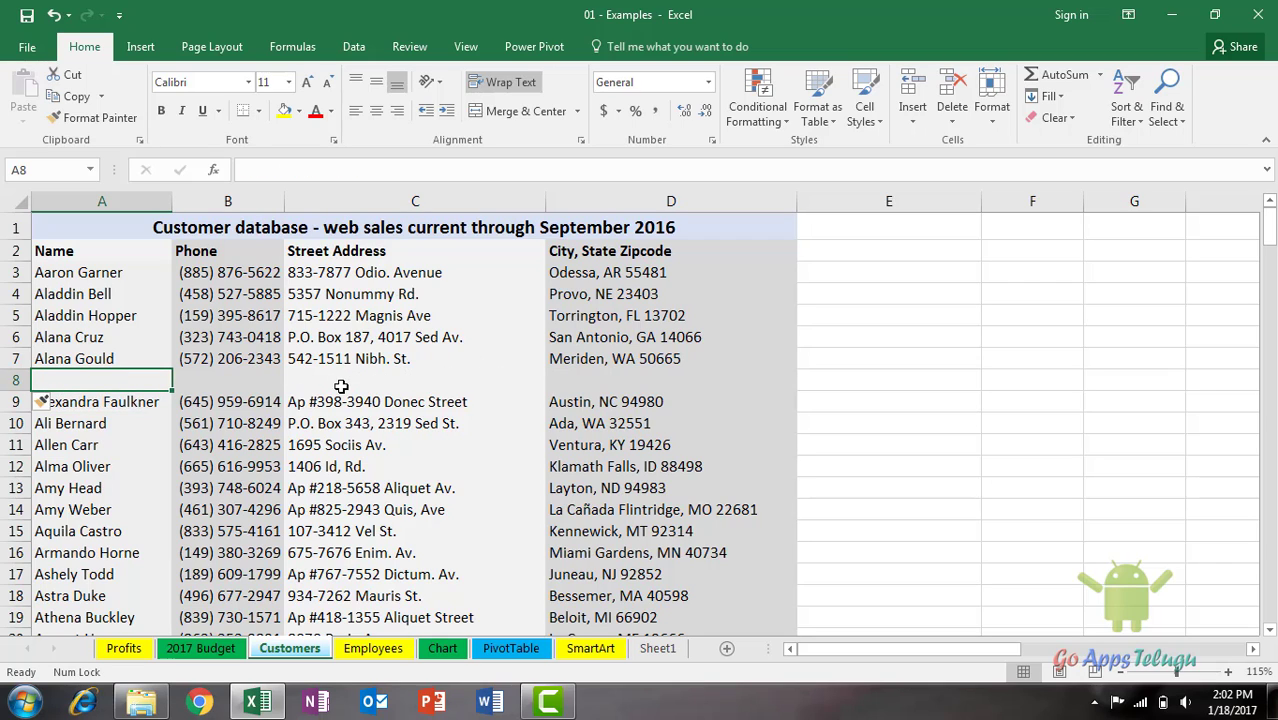
Insert another blank row above row 14 in the customer list
{"action": "right_click", "coordinate": [18, 510]}
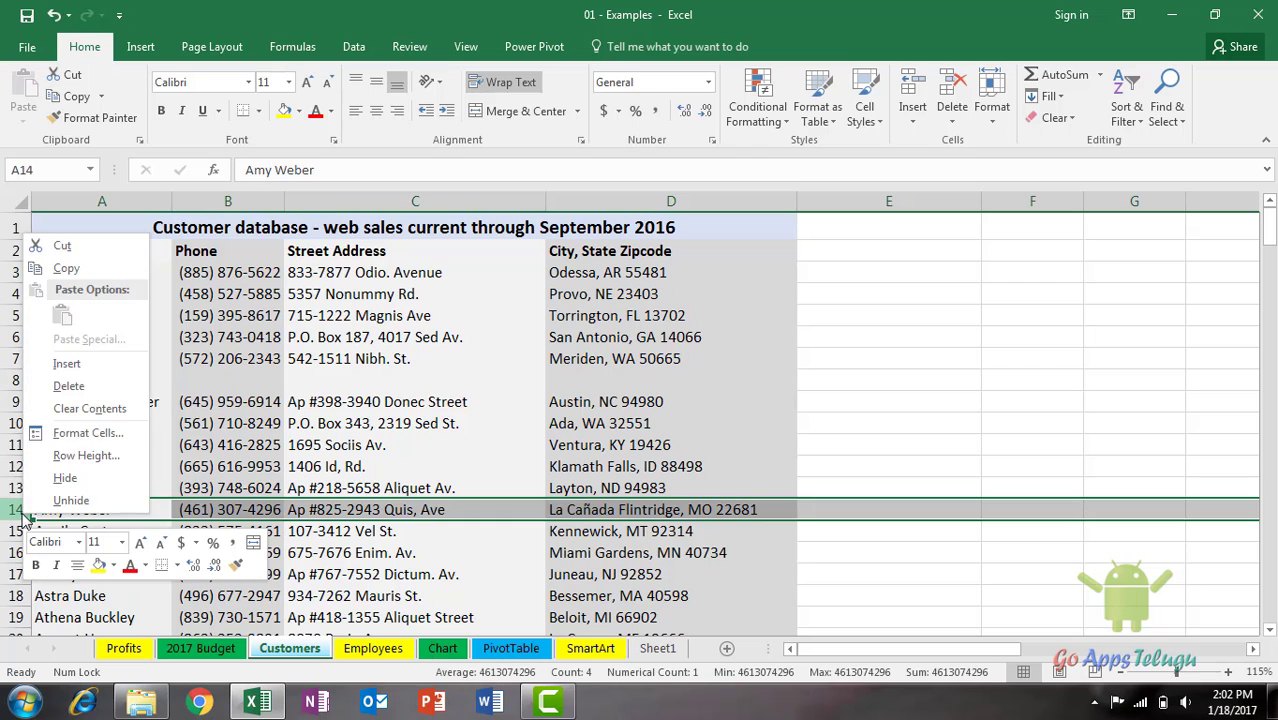
{"action": "left_click", "coordinate": [105, 369]}
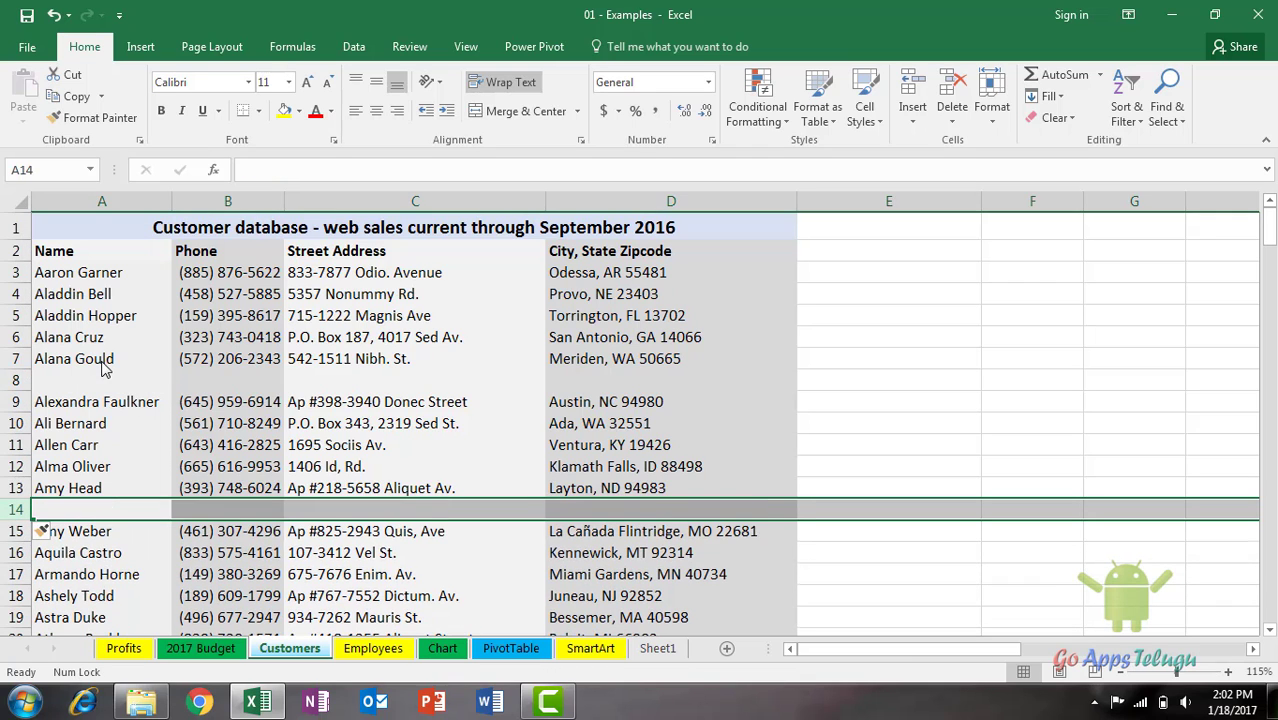
{"action": "left_click", "coordinate": [266, 528]}
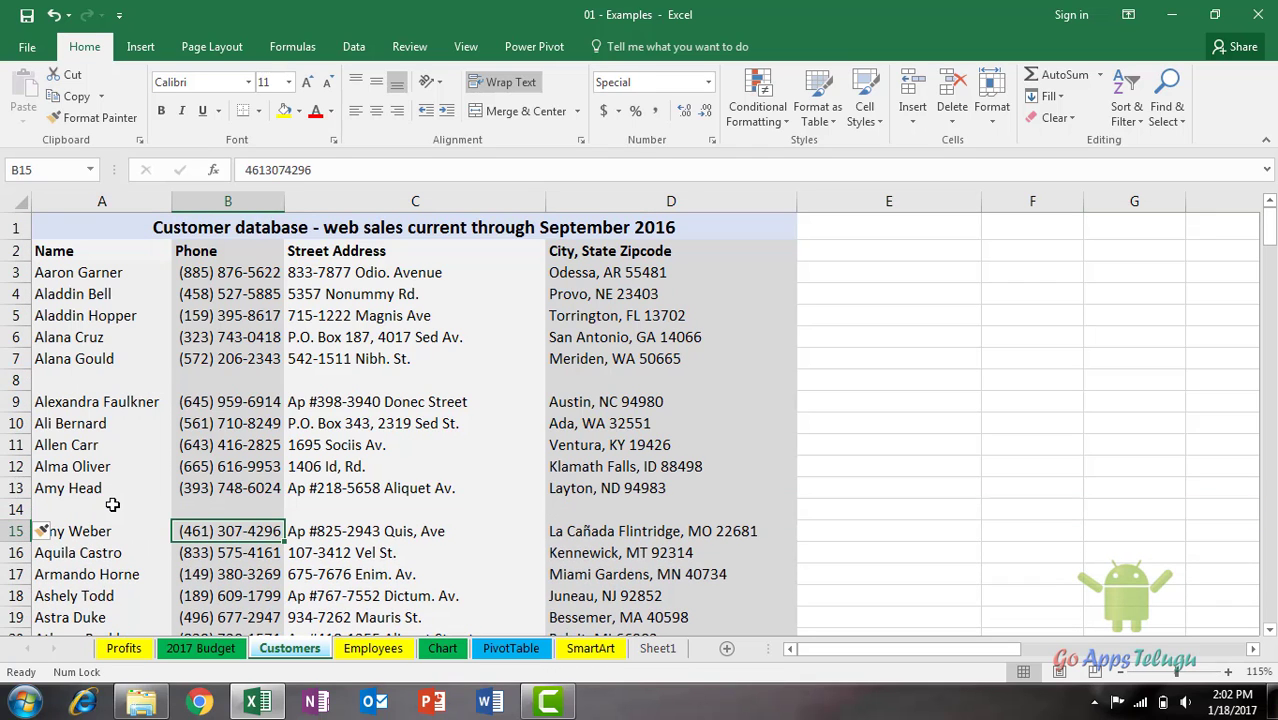
{"action": "right_click", "coordinate": [15, 531]}
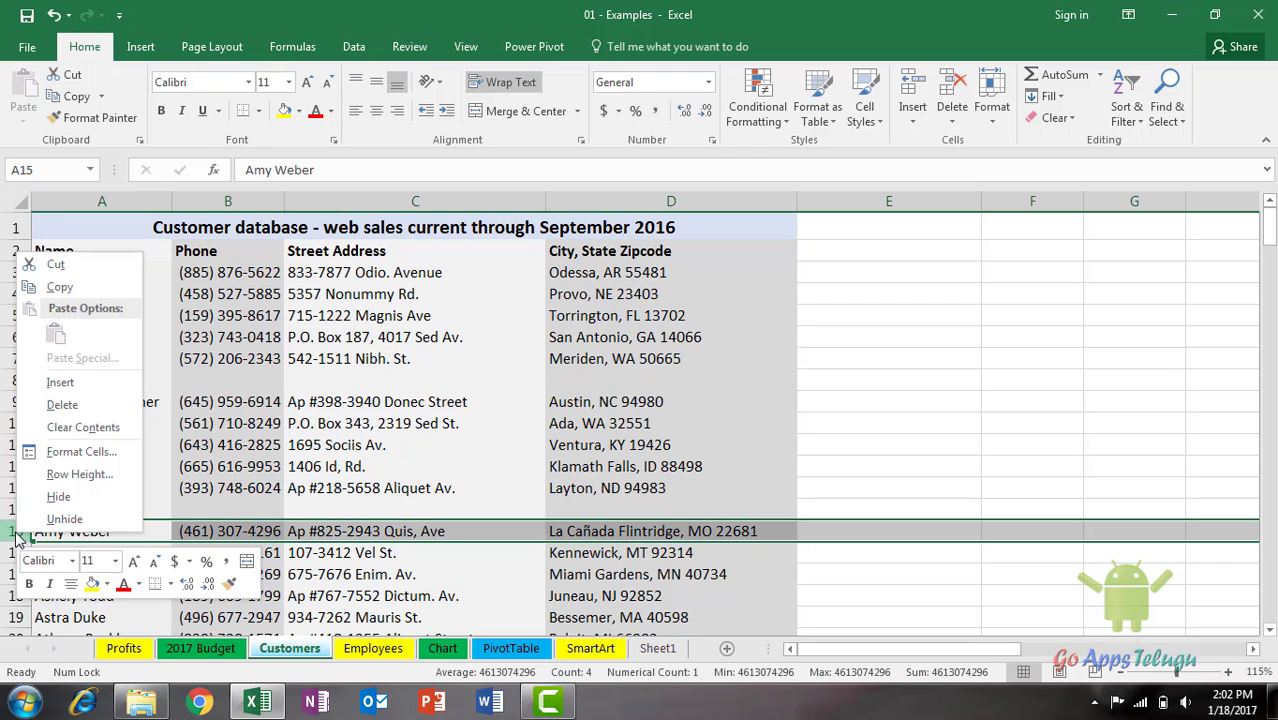
{"action": "key", "text": "Escape"}
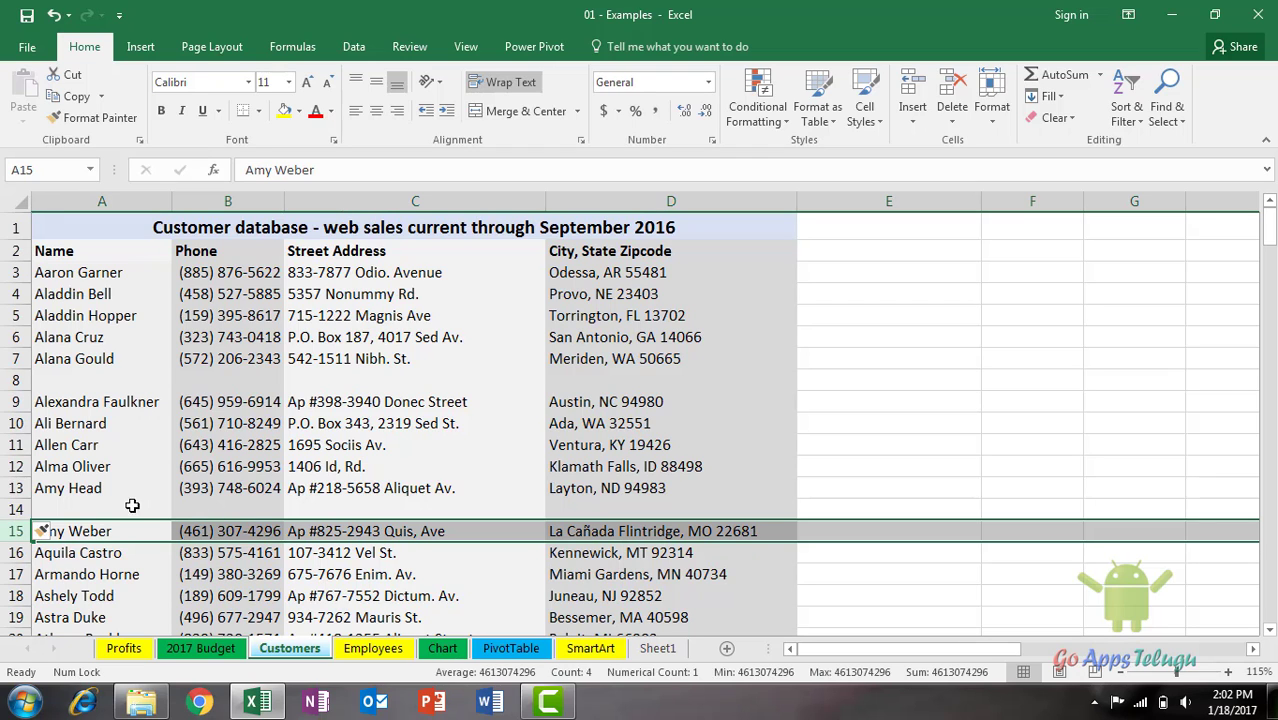
{"action": "left_click", "coordinate": [67, 506]}
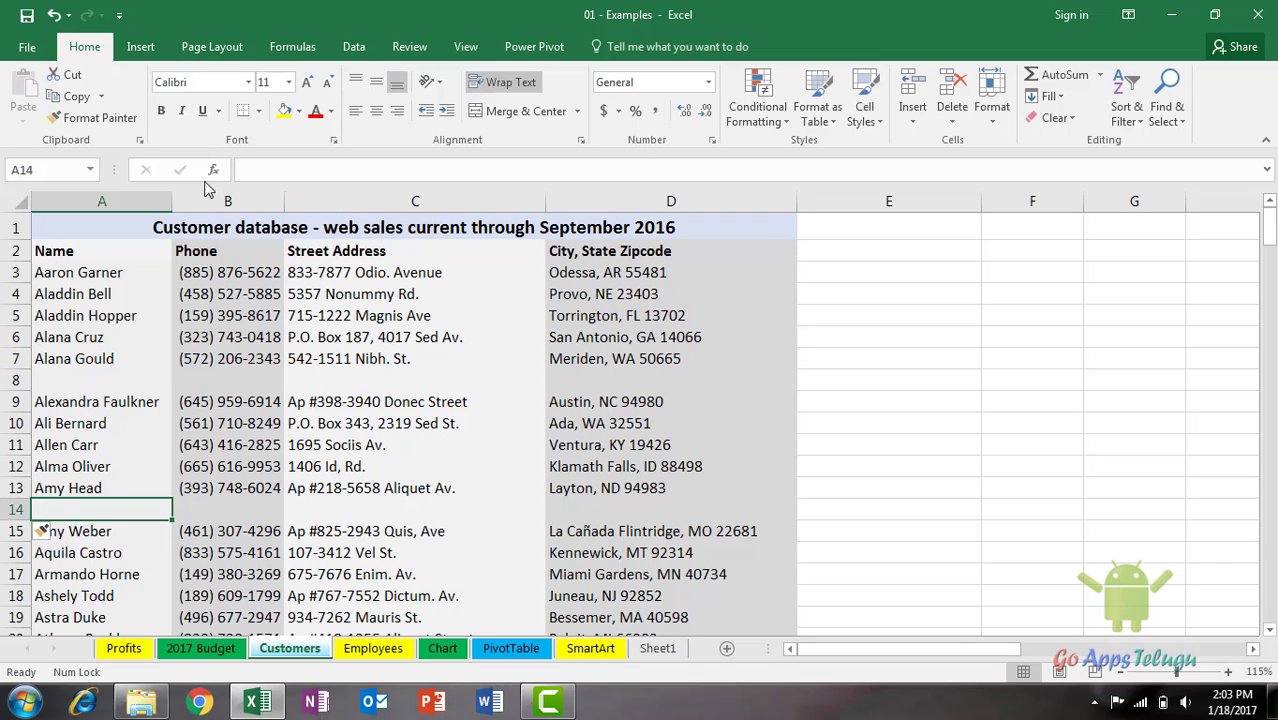
Insert a blank column between the Phone and Street Address columns, and undo the insertion
{"action": "right_click", "coordinate": [431, 195]}
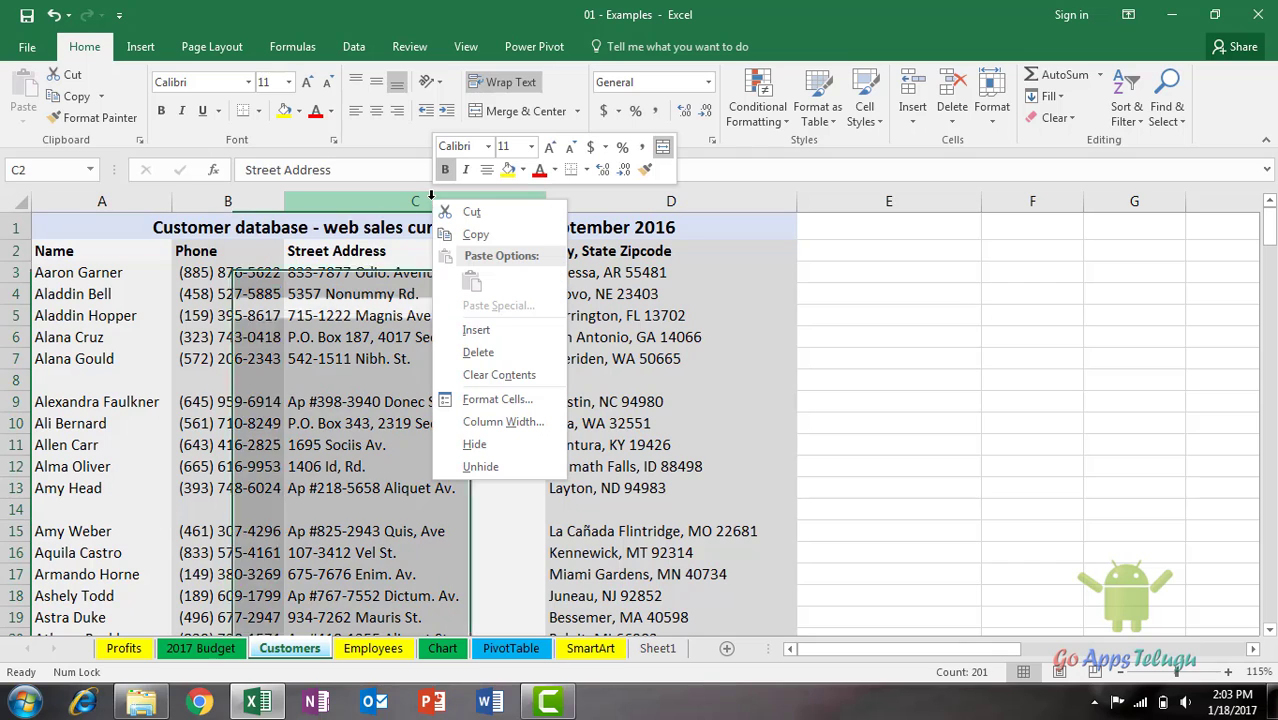
{"action": "left_click", "coordinate": [476, 330]}
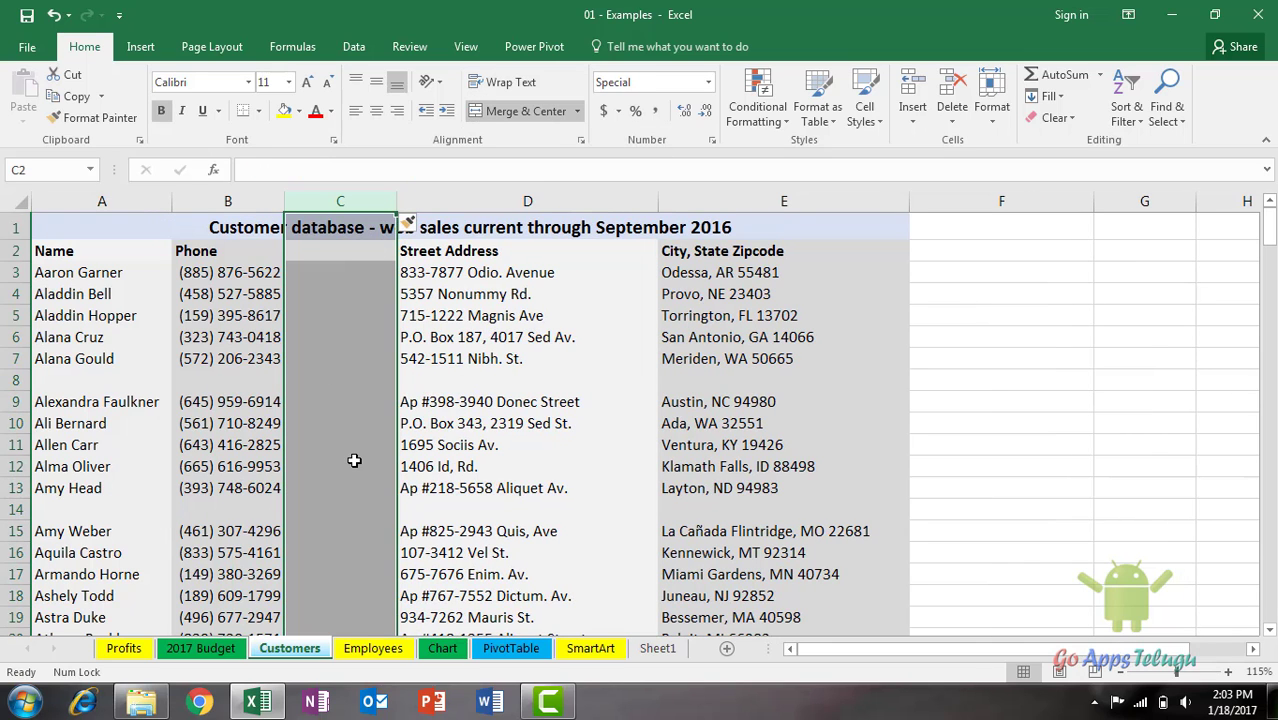
{"action": "left_click", "coordinate": [338, 251]}
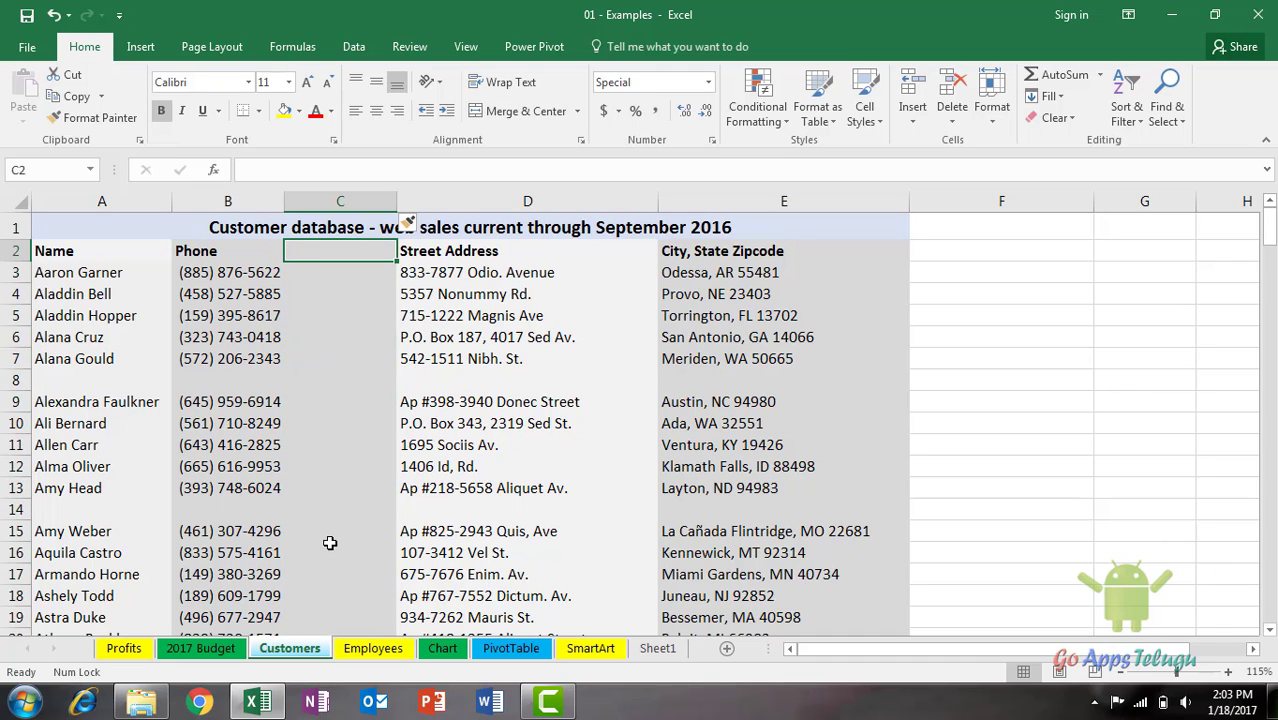
{"action": "key", "text": "ctrl+z"}
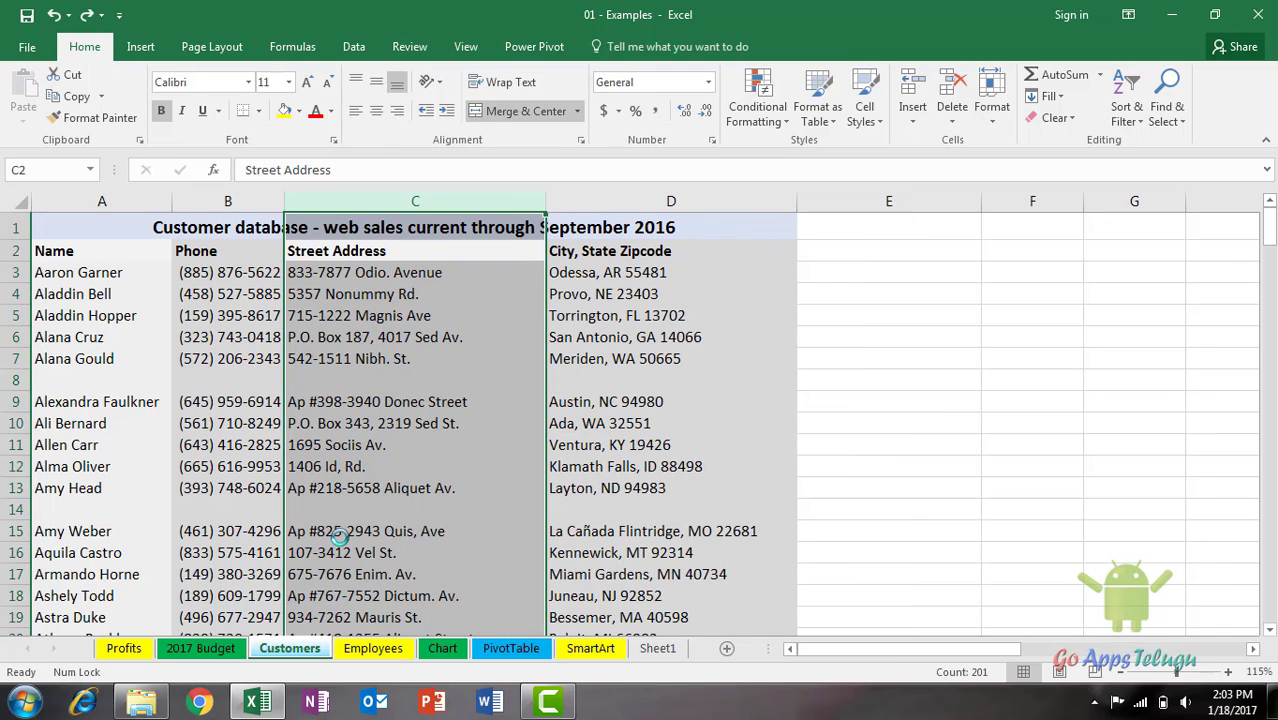
{"action": "left_click", "coordinate": [440, 338]}
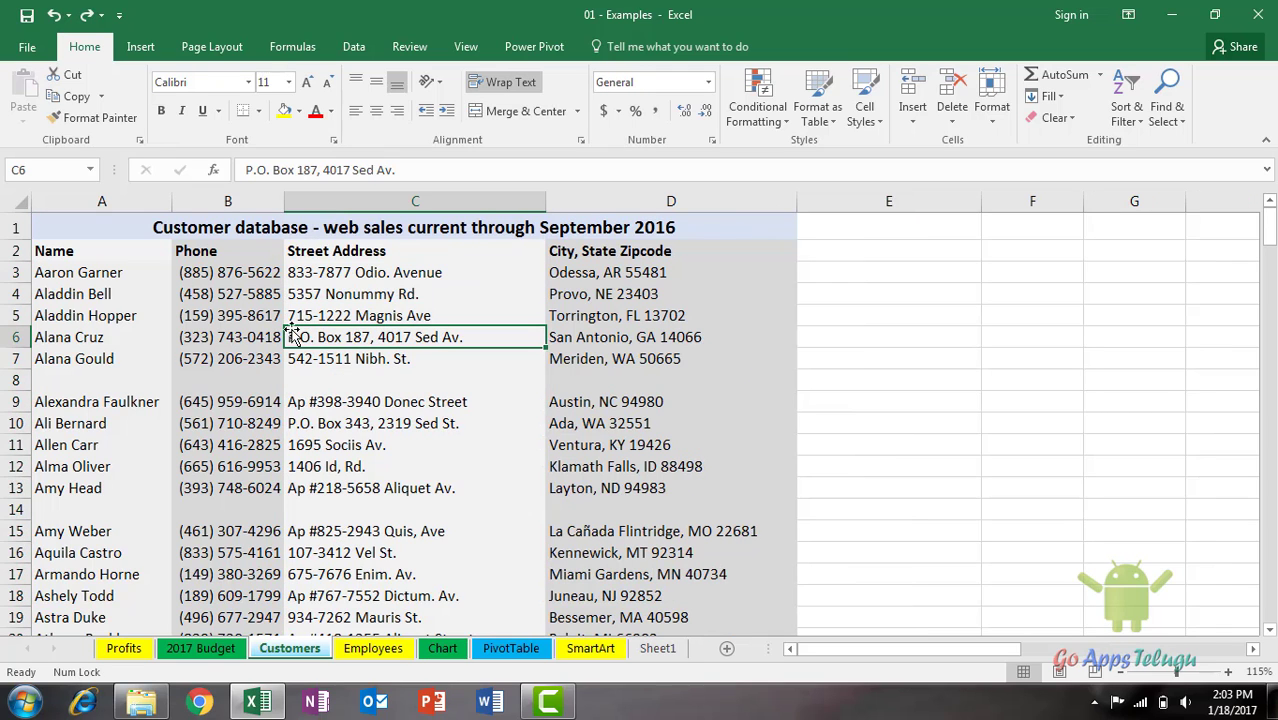
Delete the two blank rows from the customer list, first row 8 and then the remaining one at row 13
{"action": "right_click", "coordinate": [15, 380]}
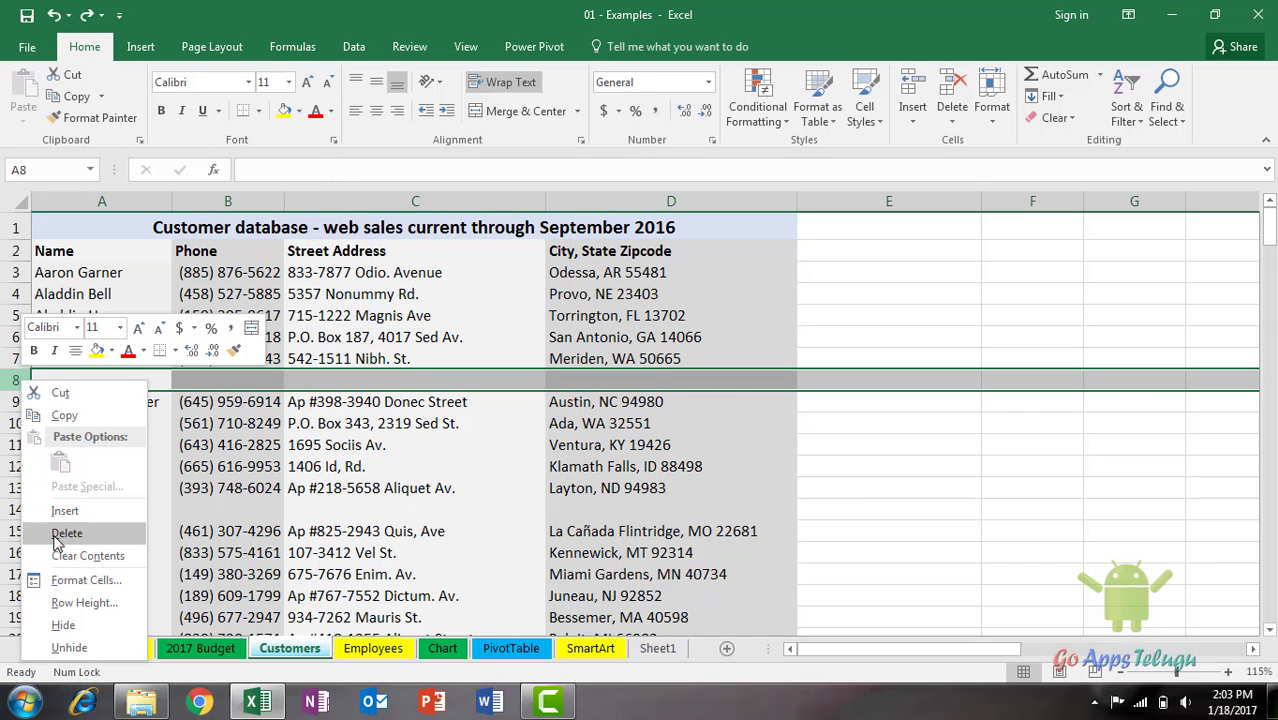
{"action": "left_click", "coordinate": [66, 534]}
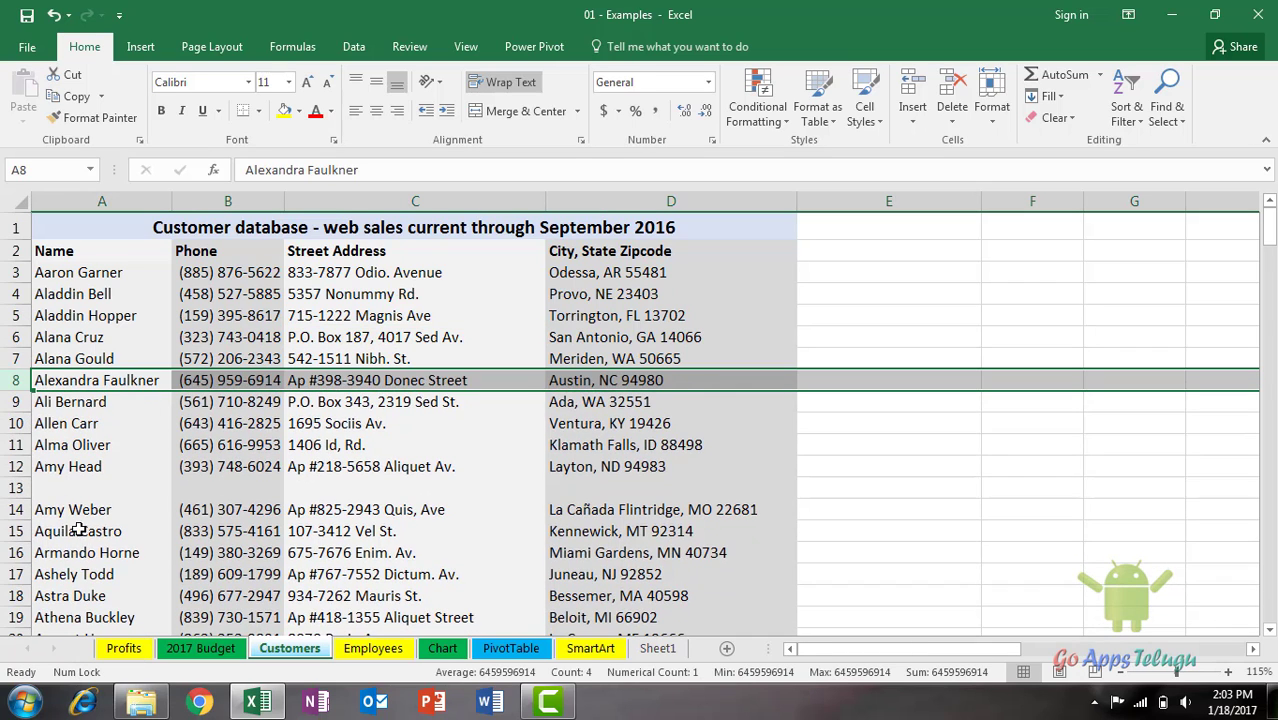
{"action": "left_click", "coordinate": [15, 487]}
{"action": "right_click", "coordinate": [15, 487]}
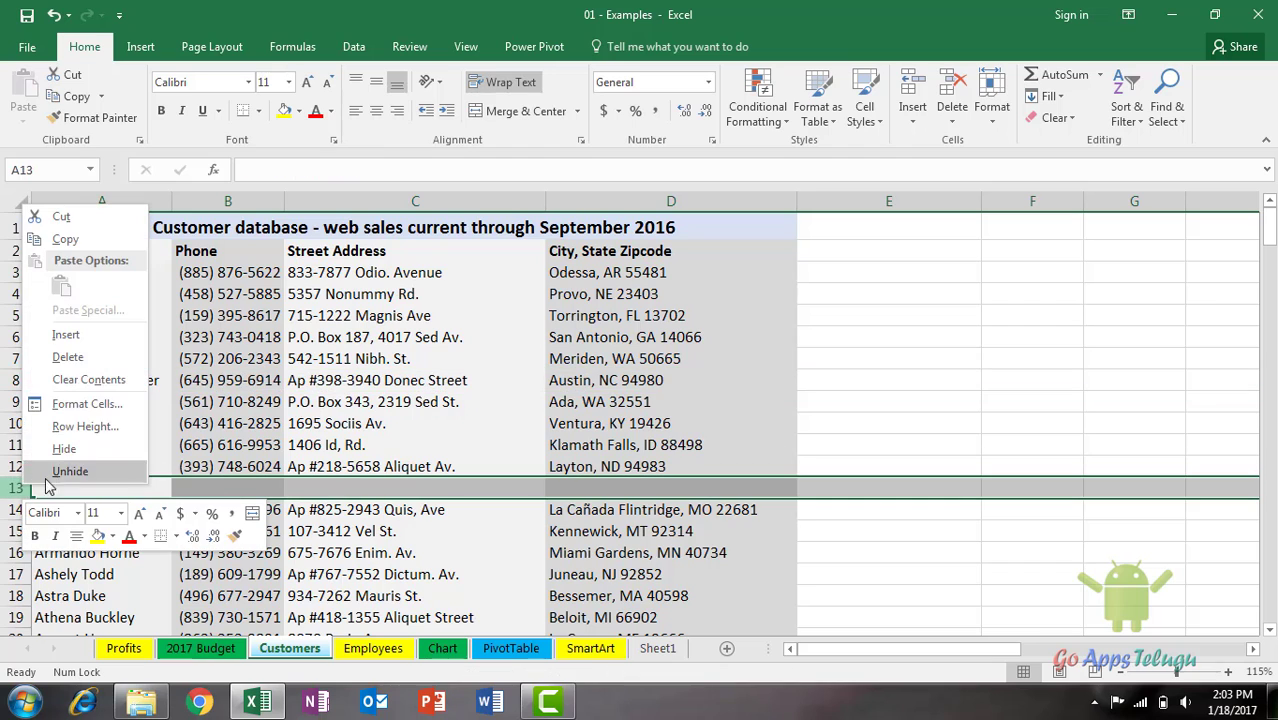
{"action": "left_click", "coordinate": [78, 358]}
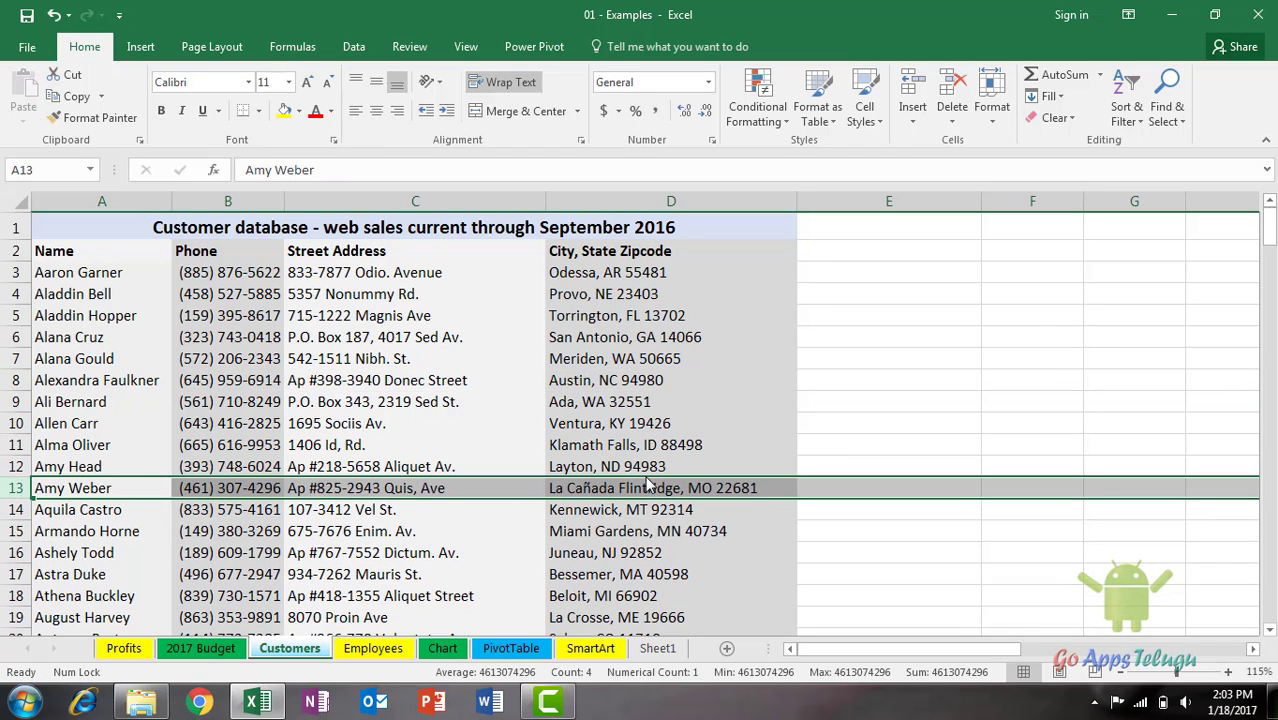
{"action": "left_click", "coordinate": [647, 423]}
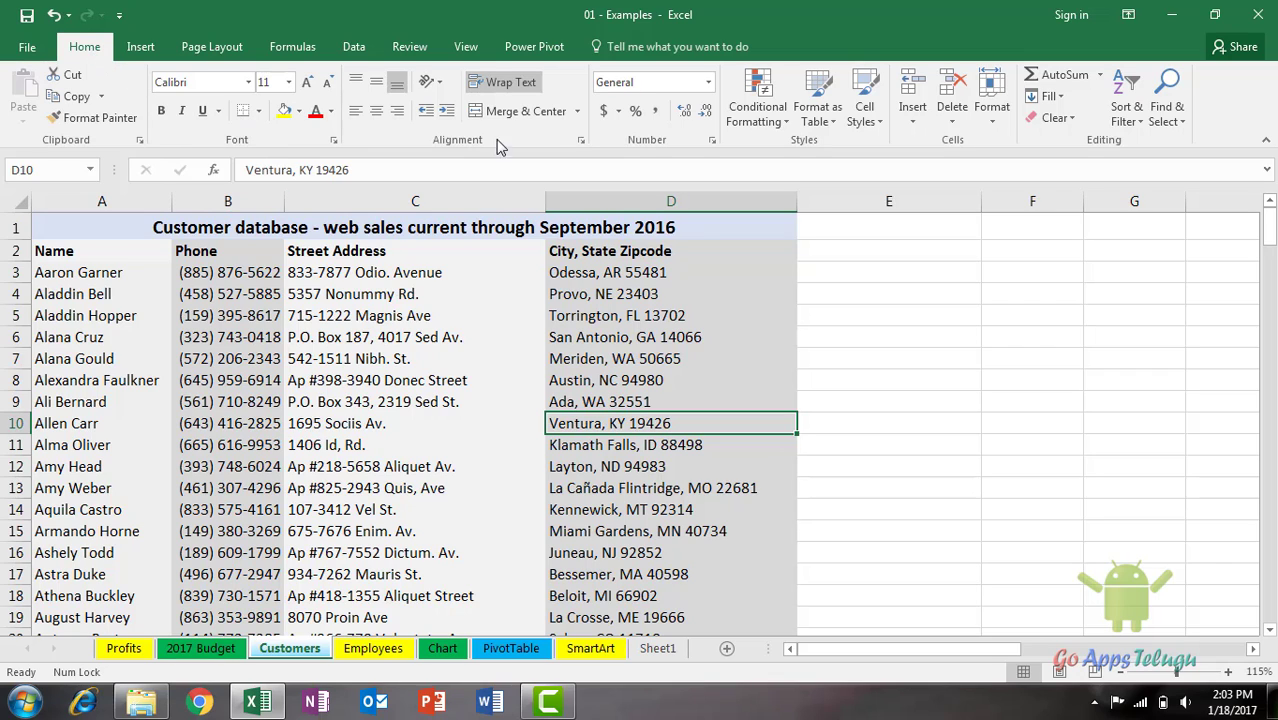
{"action": "left_click", "coordinate": [914, 122]}
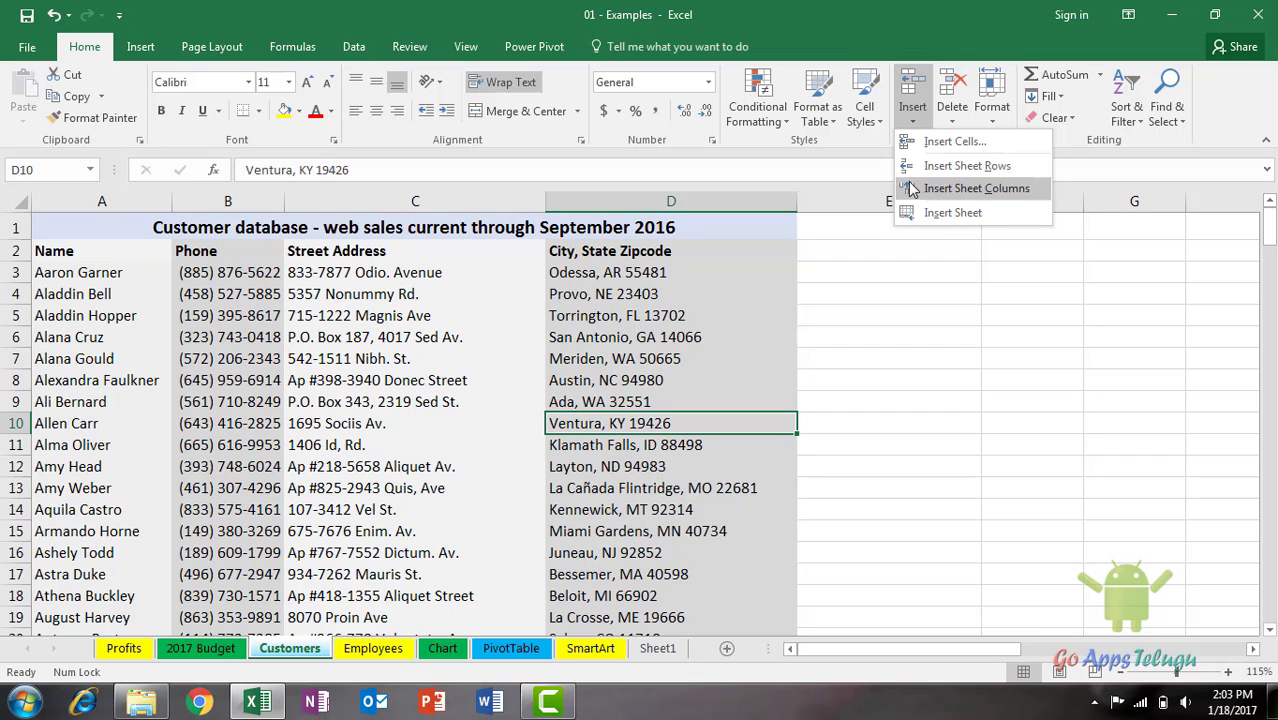
{"action": "left_click", "coordinate": [296, 490]}
{"action": "left_click", "coordinate": [296, 490]}
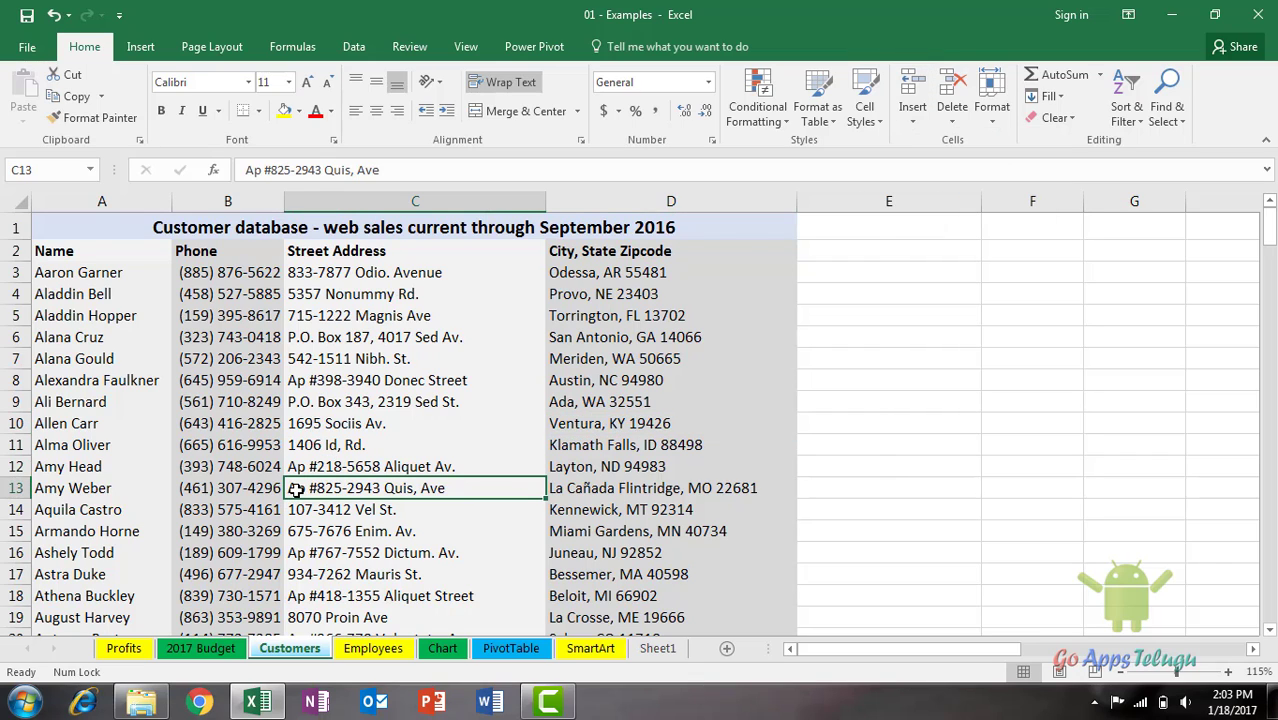
{"action": "right_click", "coordinate": [14, 466]}
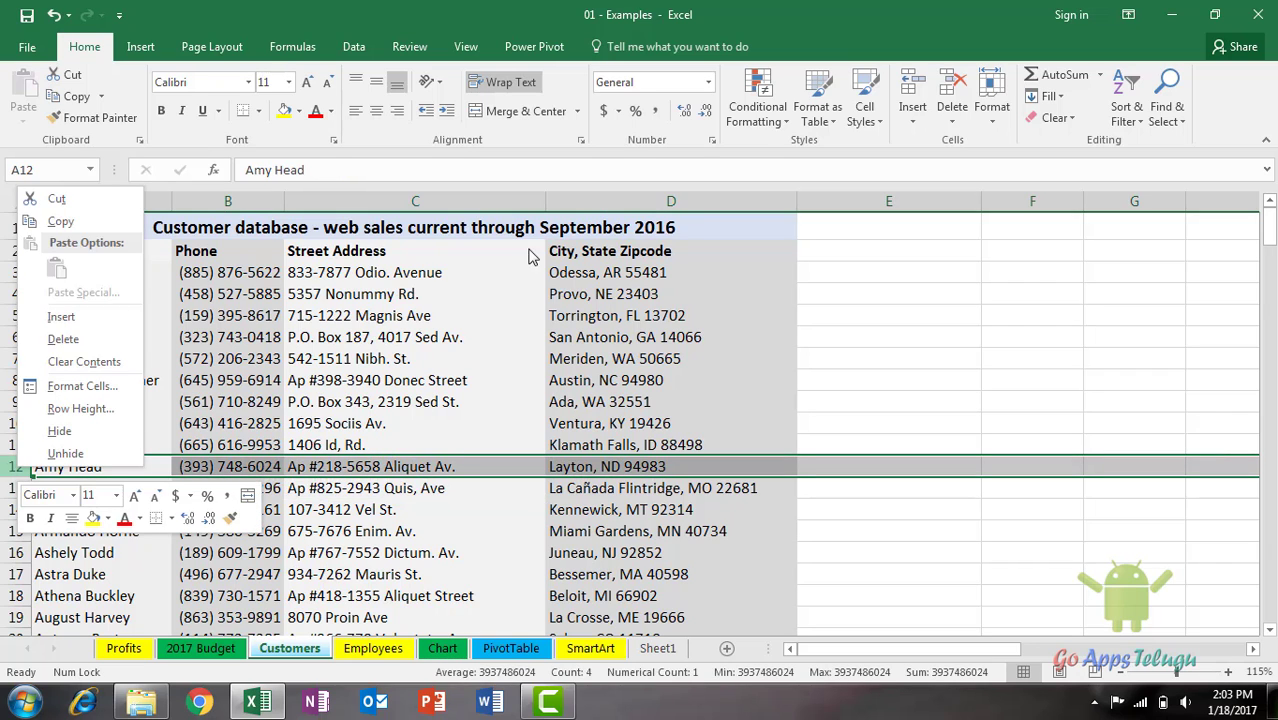
{"action": "right_click", "coordinate": [453, 202]}
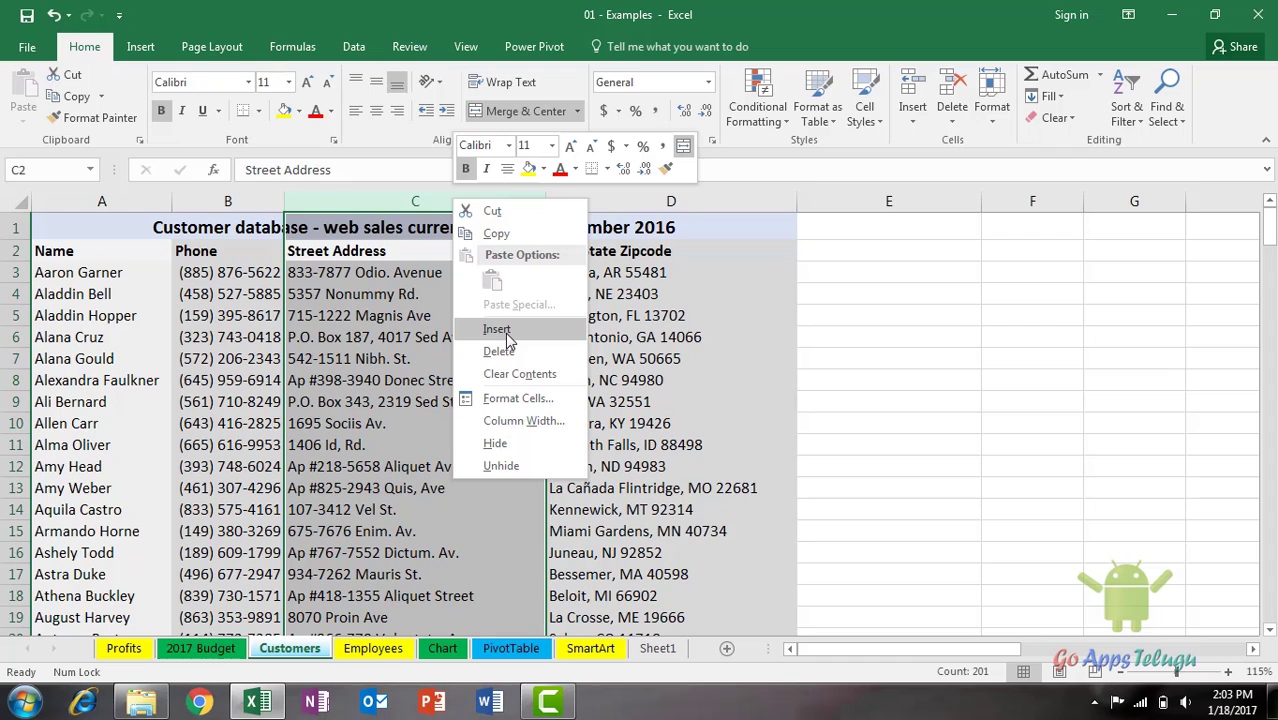
{"action": "key", "text": "Escape"}
{"action": "left_click", "coordinate": [654, 358]}
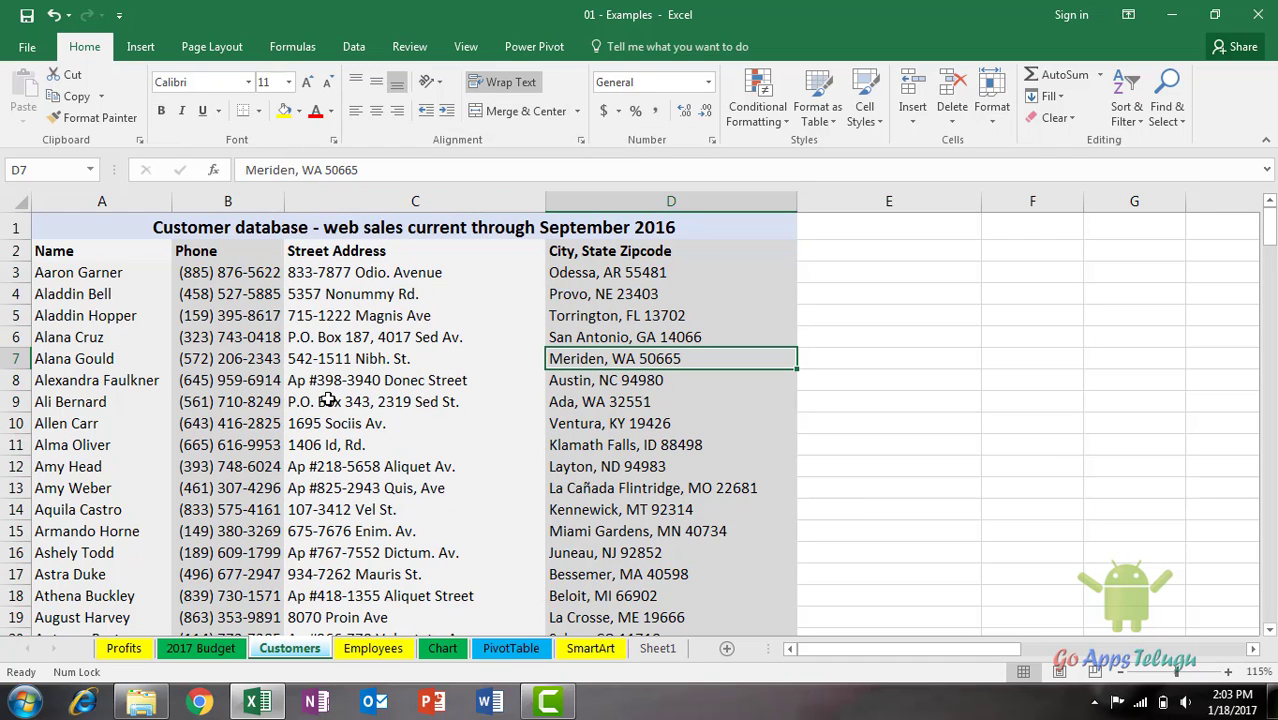
Make the street addresses in C6:C14 bold and set their font colour to the darkest green theme colour
{"action": "left_click_drag", "start_coordinate": [362, 340], "coordinate": [342, 506]}
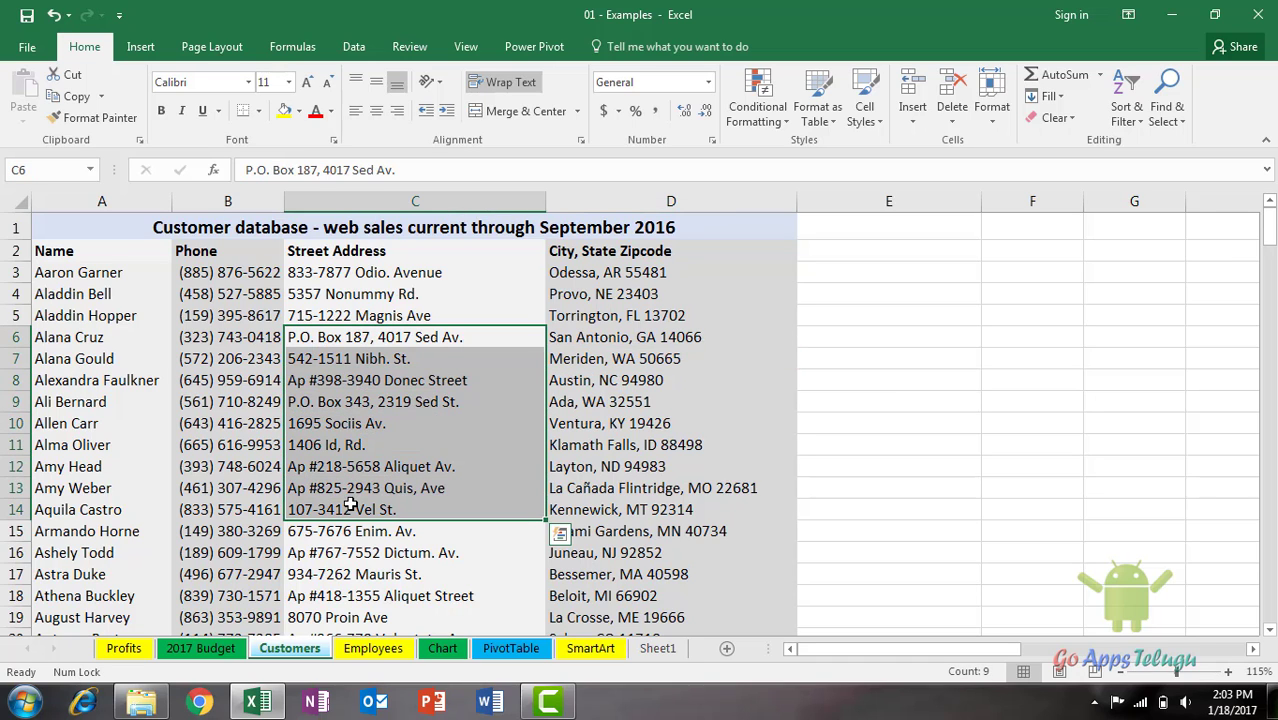
{"action": "right_click", "coordinate": [385, 441]}
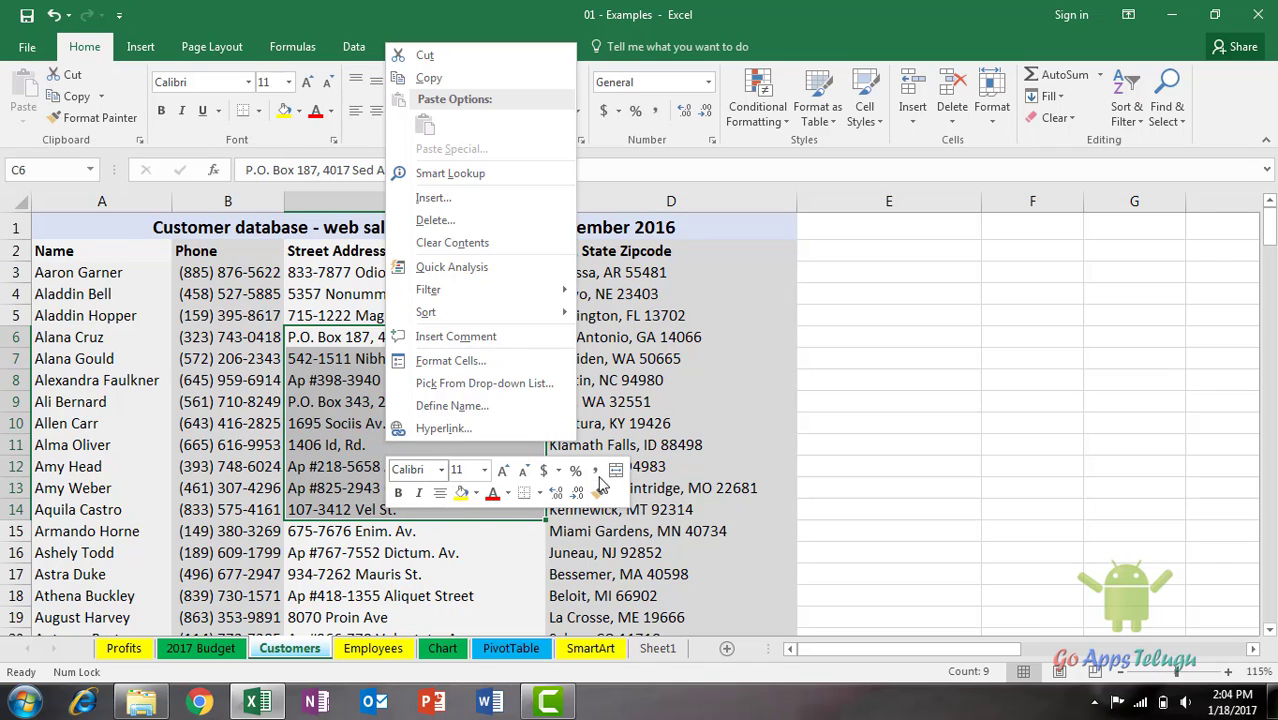
{"action": "left_click", "coordinate": [400, 495]}
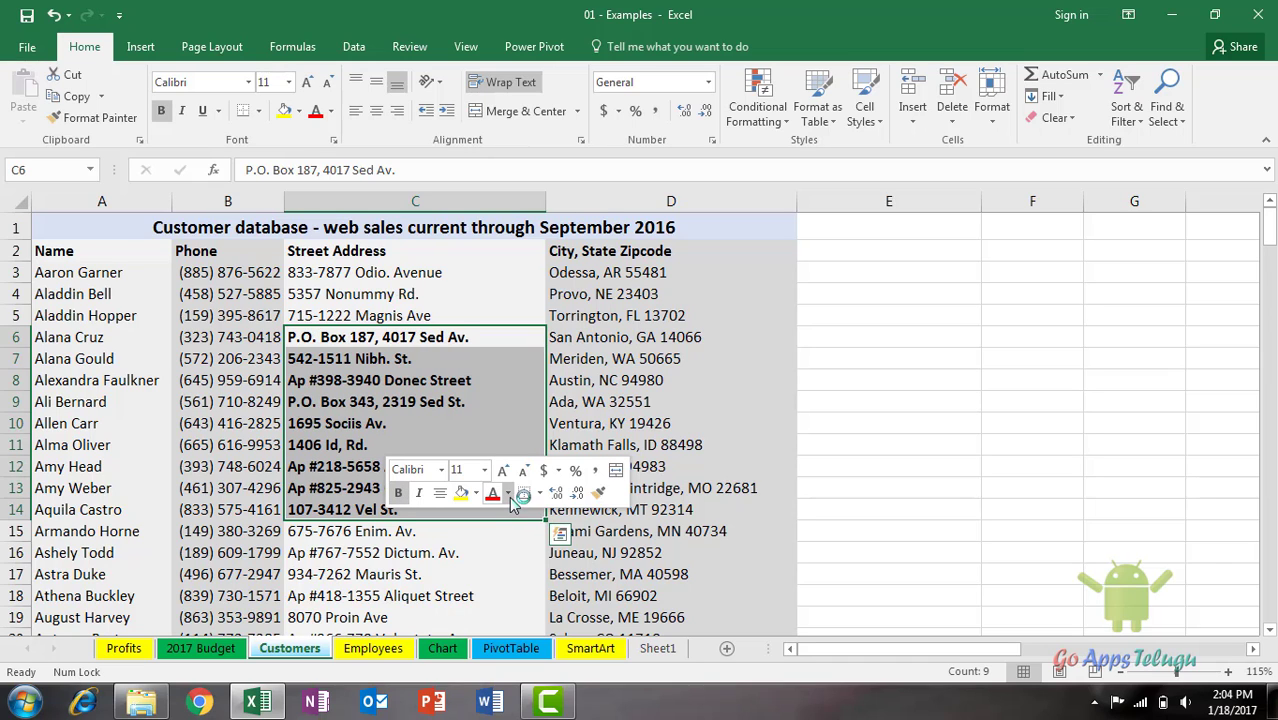
{"action": "left_click", "coordinate": [508, 493]}
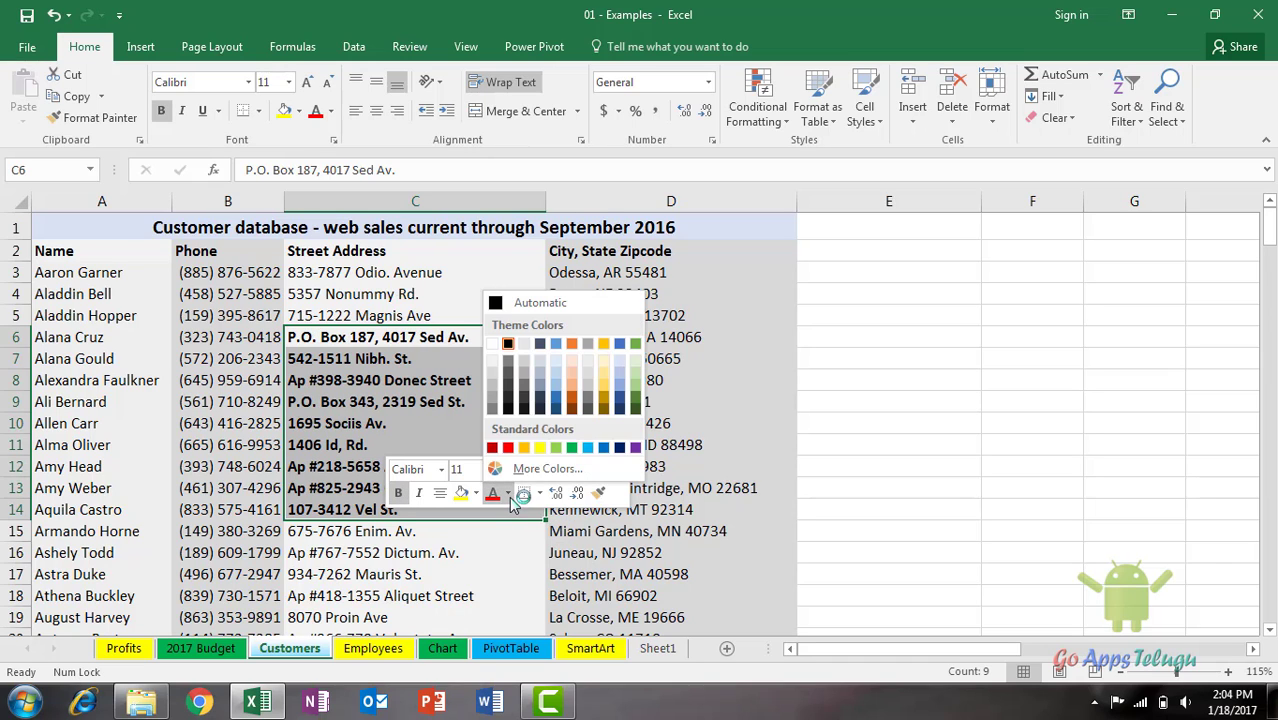
{"action": "left_click", "coordinate": [634, 410]}
{"action": "left_click", "coordinate": [640, 410]}
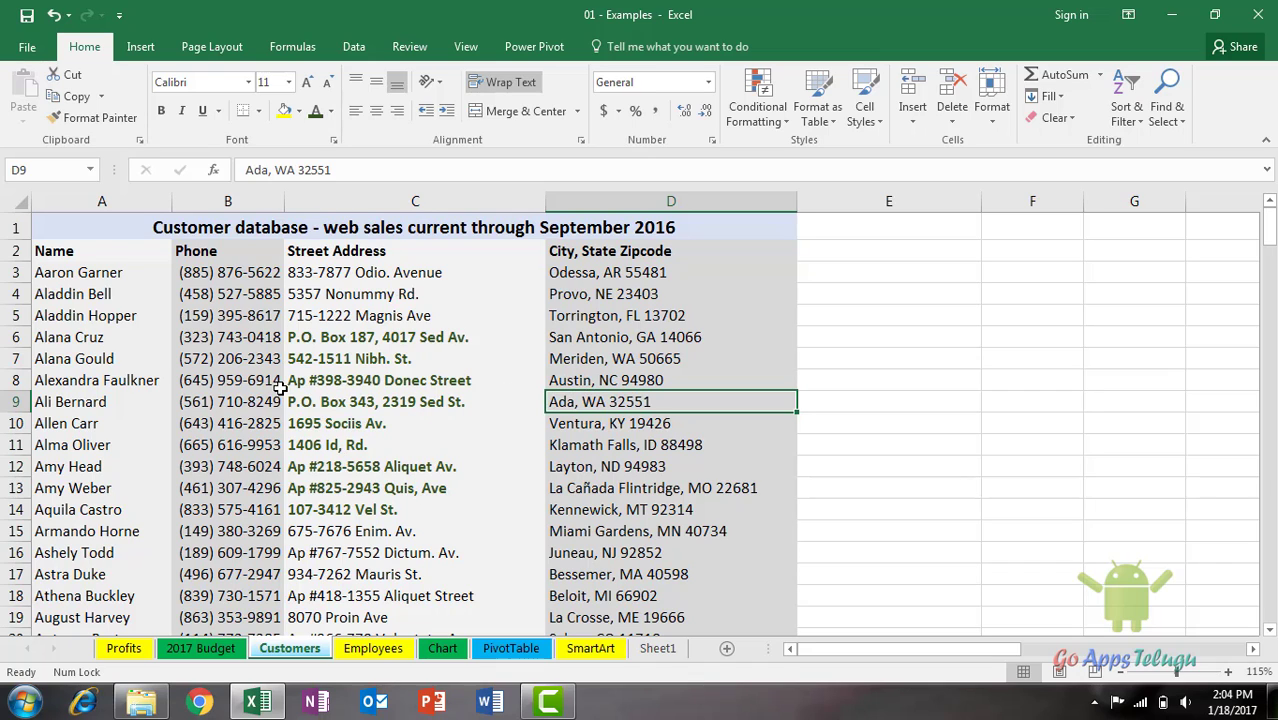
Insert an entire blank row above row 9 of the customer list, starting from the selected cells B9:D9
{"action": "left_click_drag", "start_coordinate": [220, 402], "coordinate": [676, 406]}
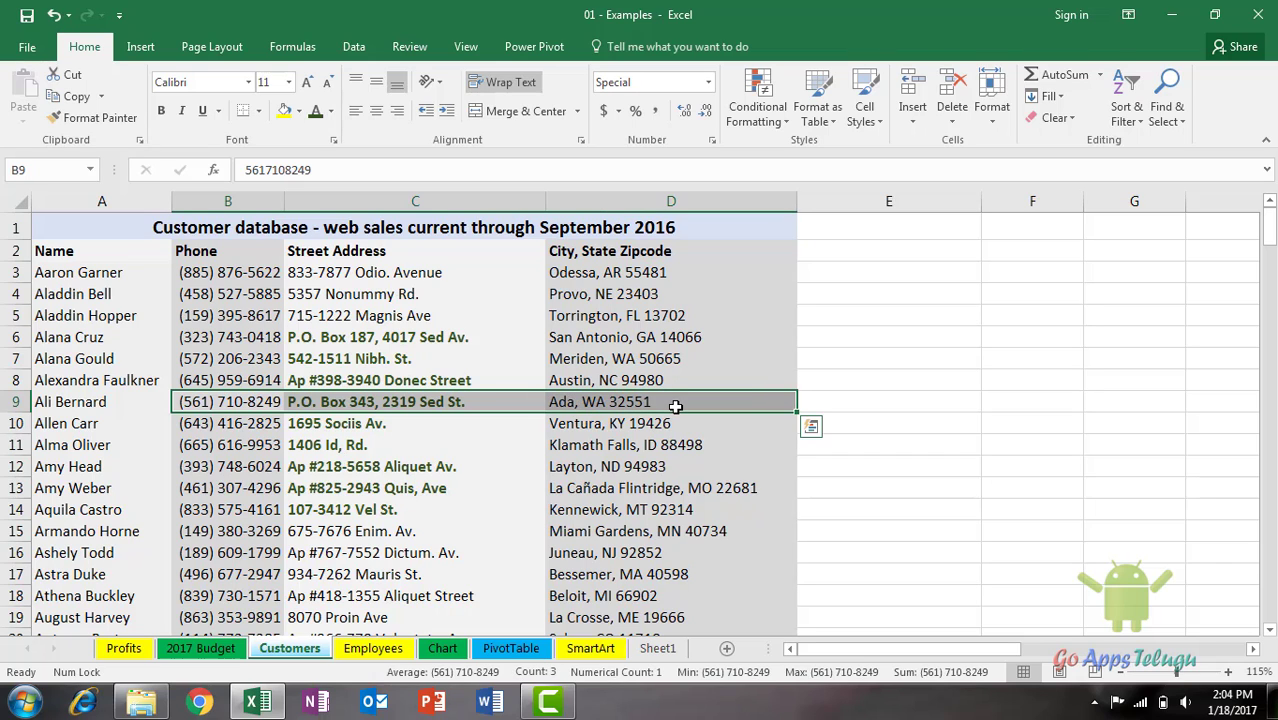
{"action": "right_click", "coordinate": [676, 406]}
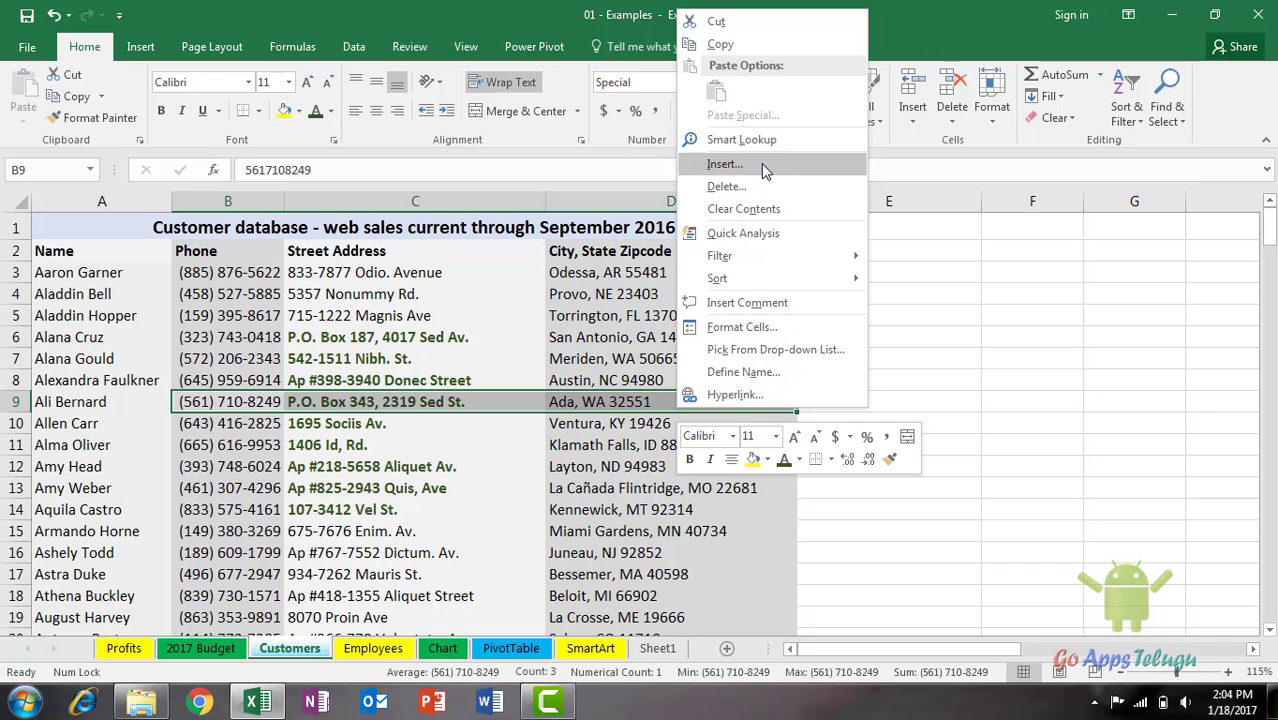
{"action": "key", "text": "ctrl+shift+plus"}
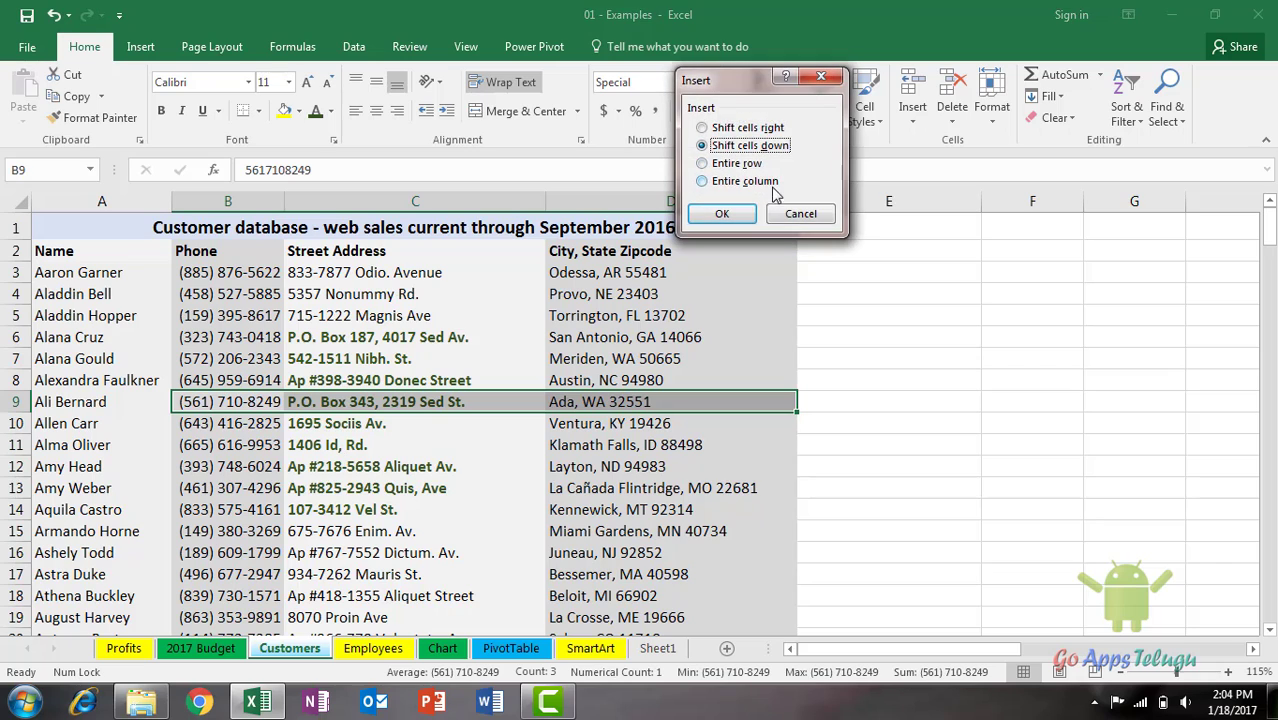
{"action": "left_click_drag", "start_coordinate": [743, 80], "coordinate": [729, 189]}
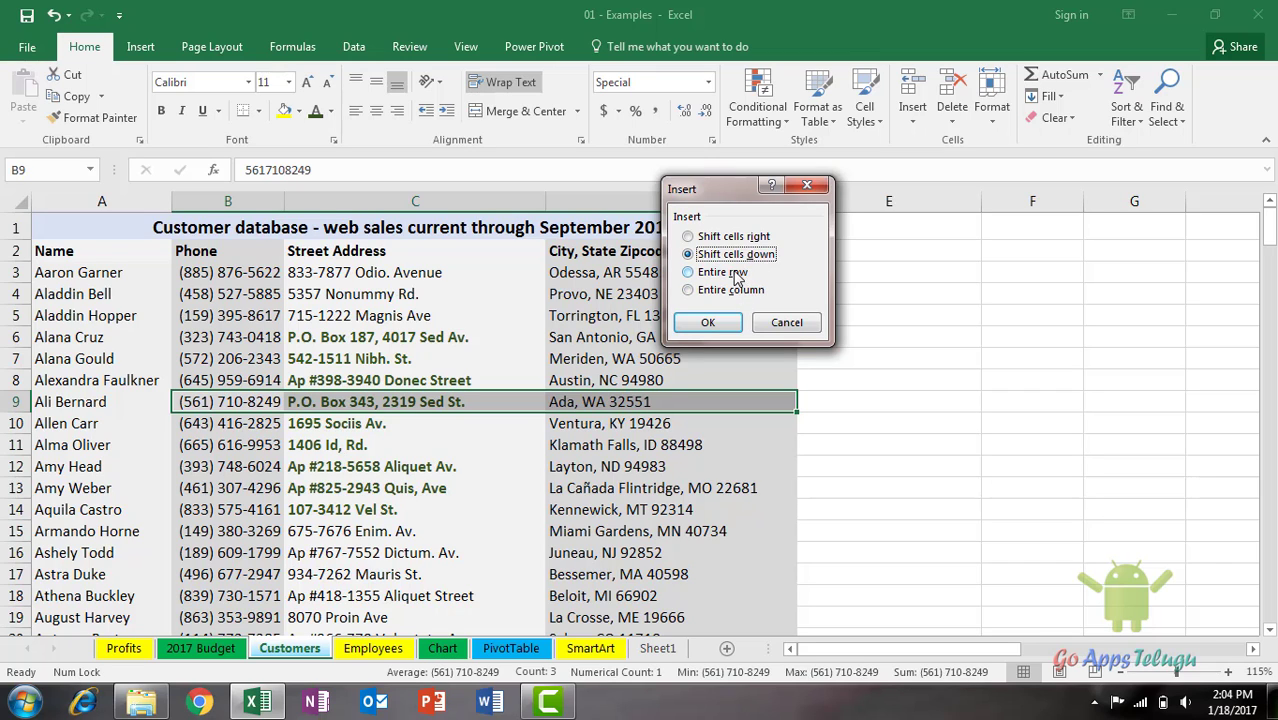
{"action": "left_click", "coordinate": [724, 272]}
{"action": "left_click", "coordinate": [707, 321]}
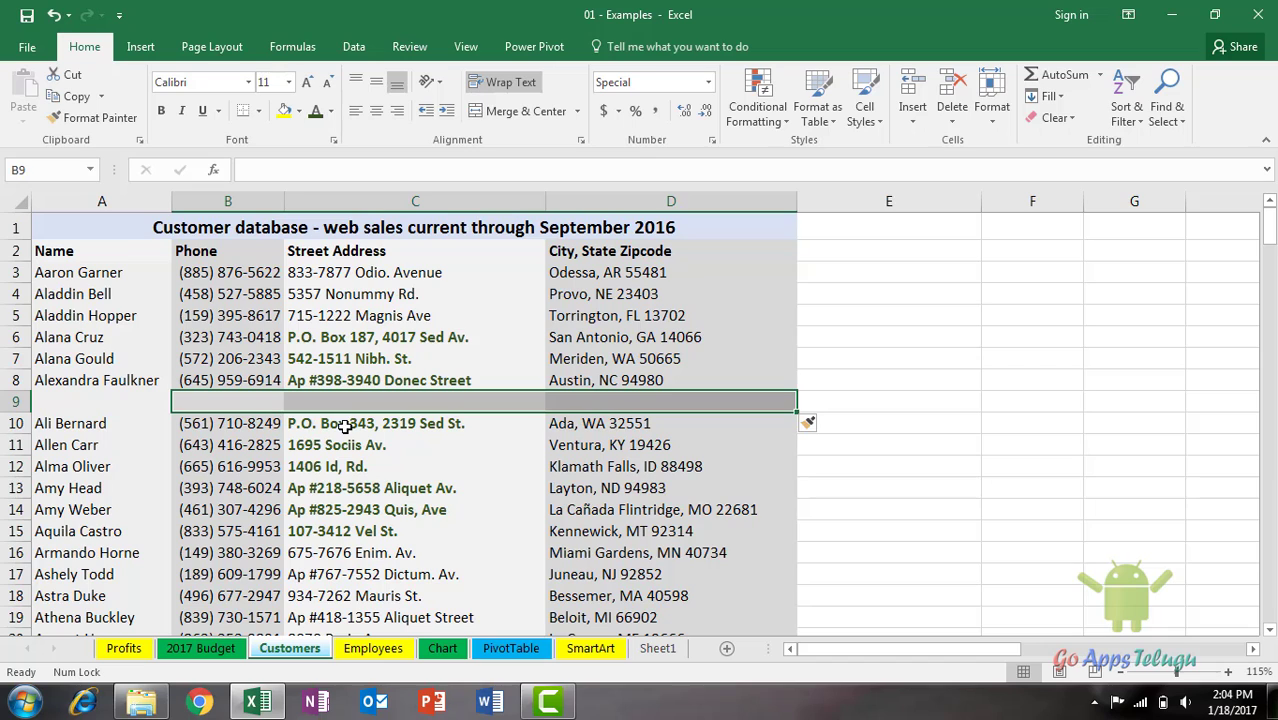
{"action": "right_click", "coordinate": [22, 424]}
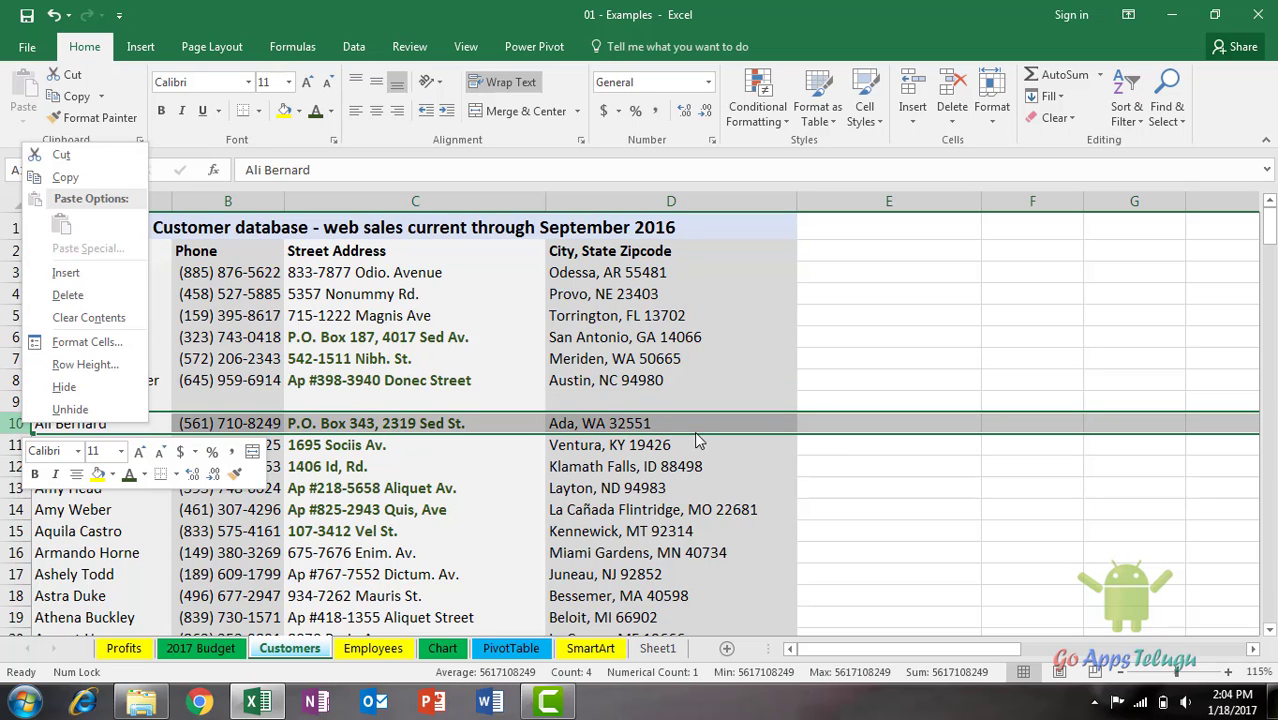
{"action": "left_click", "coordinate": [600, 448]}
{"action": "left_click_drag", "start_coordinate": [397, 448], "coordinate": [646, 445]}
{"action": "right_click", "coordinate": [646, 445]}
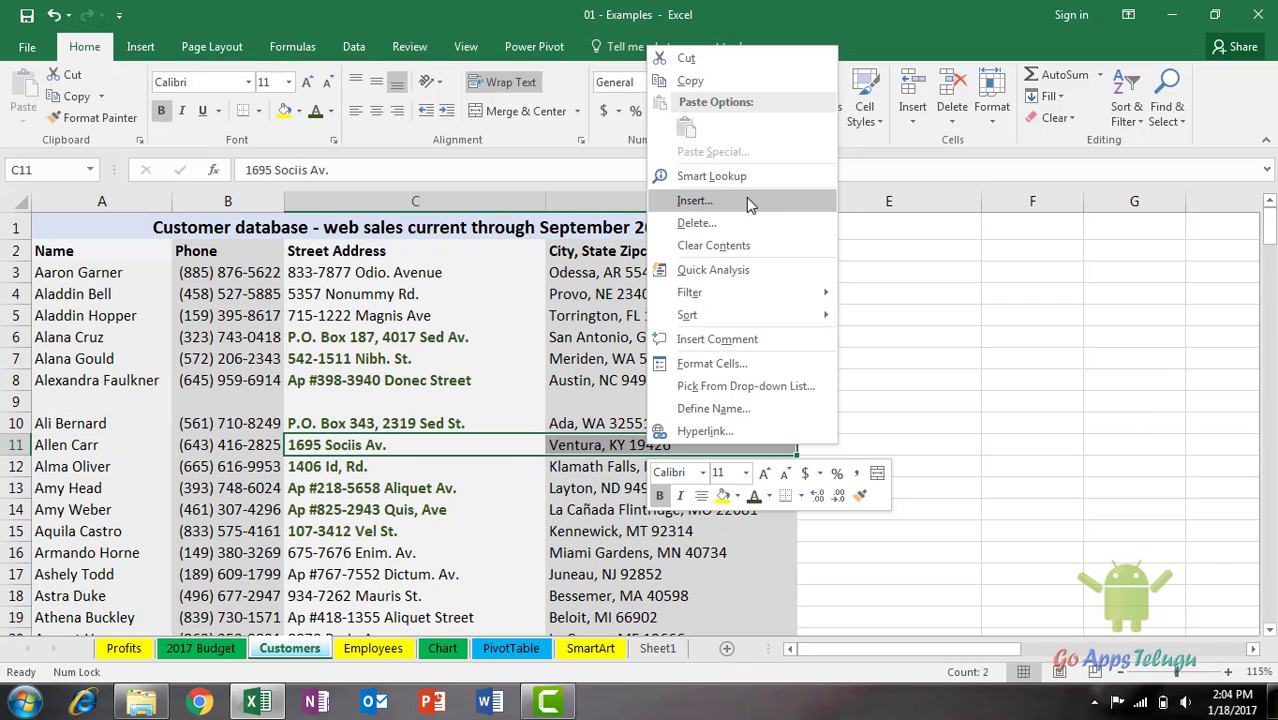
{"action": "left_click", "coordinate": [880, 310]}
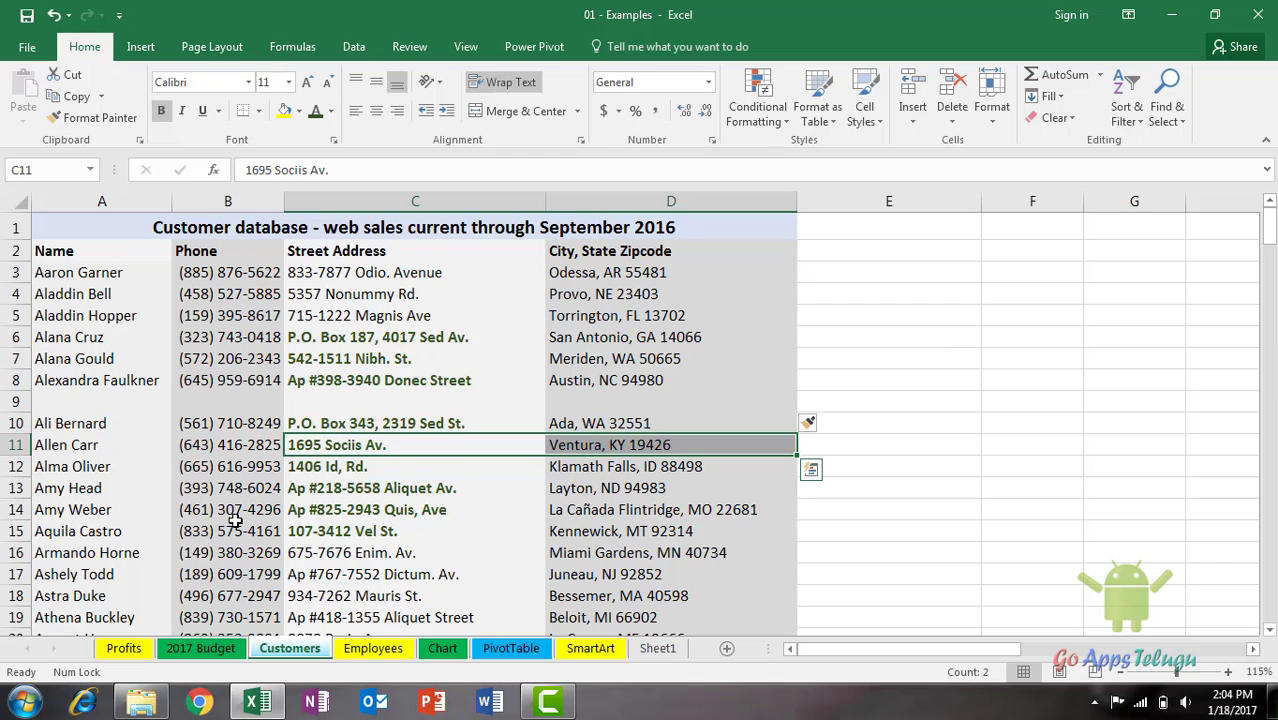
Delete the entire blank row 9 from the customer list, starting from the selected cells A9:D9
{"action": "left_click_drag", "start_coordinate": [51, 399], "coordinate": [736, 397]}
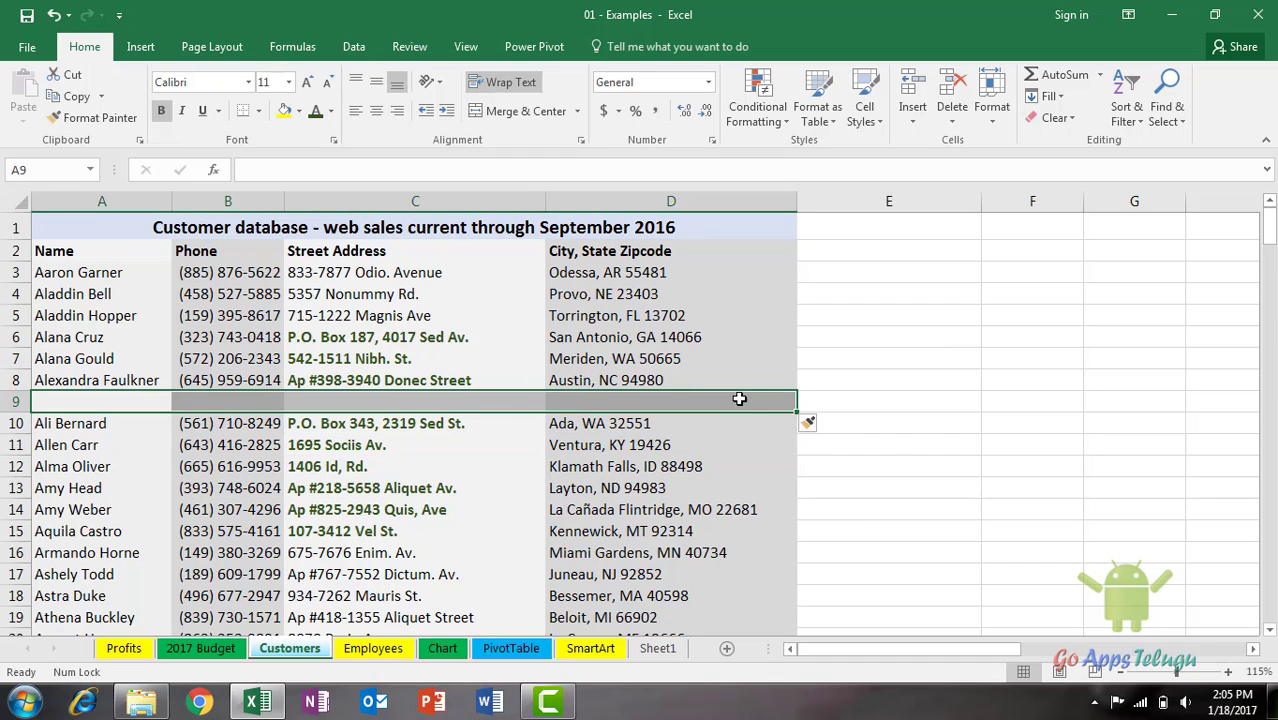
{"action": "right_click", "coordinate": [741, 400]}
{"action": "left_click", "coordinate": [790, 178]}
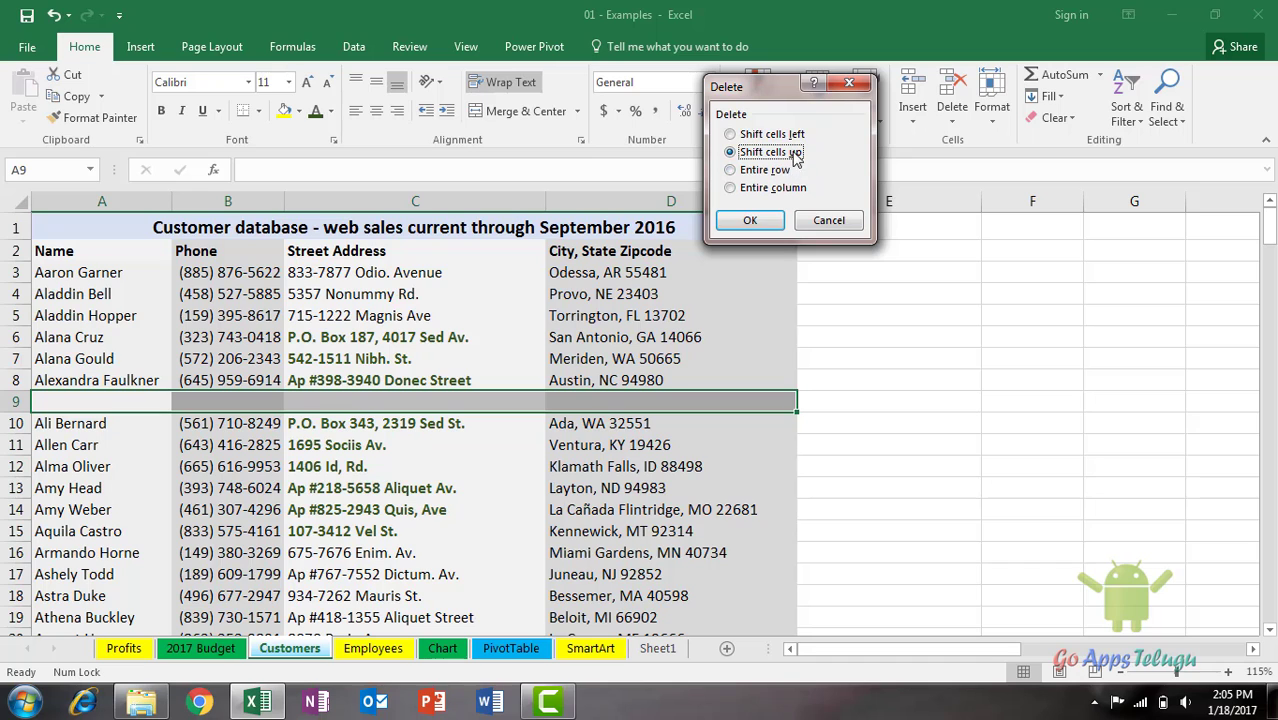
{"action": "left_click", "coordinate": [764, 171]}
{"action": "left_click", "coordinate": [757, 220]}
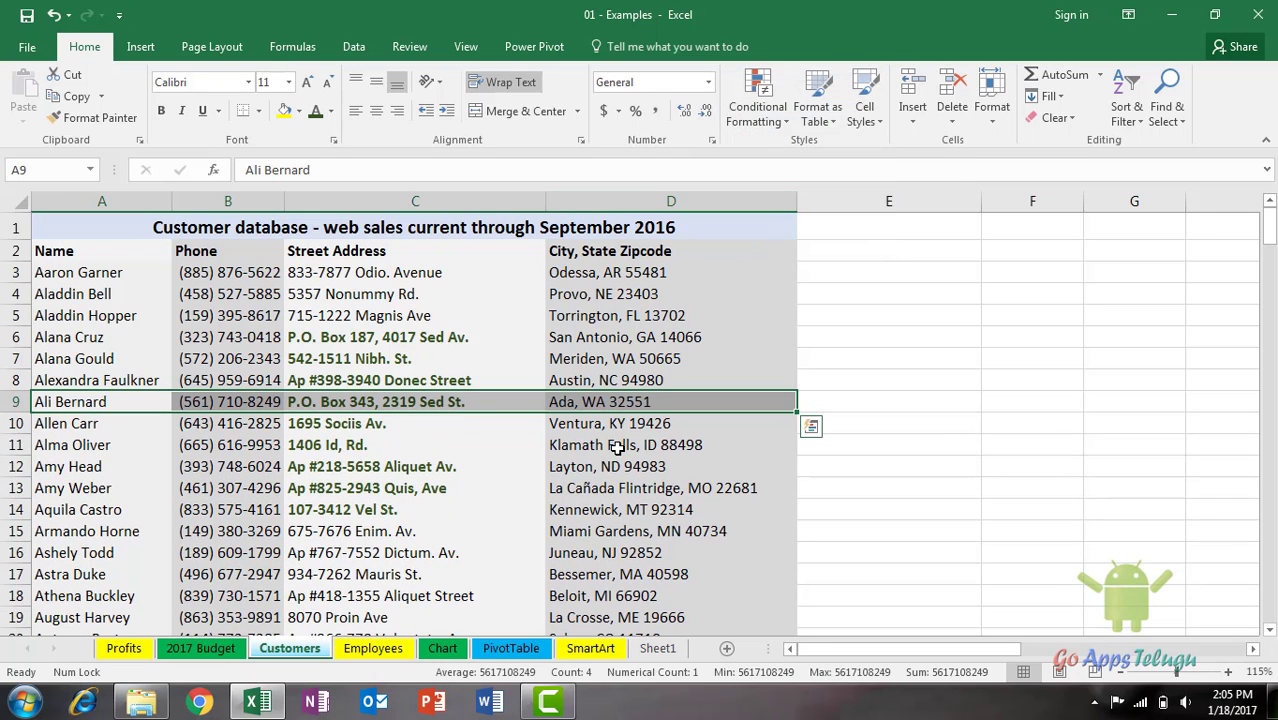
{"action": "left_click", "coordinate": [870, 424]}
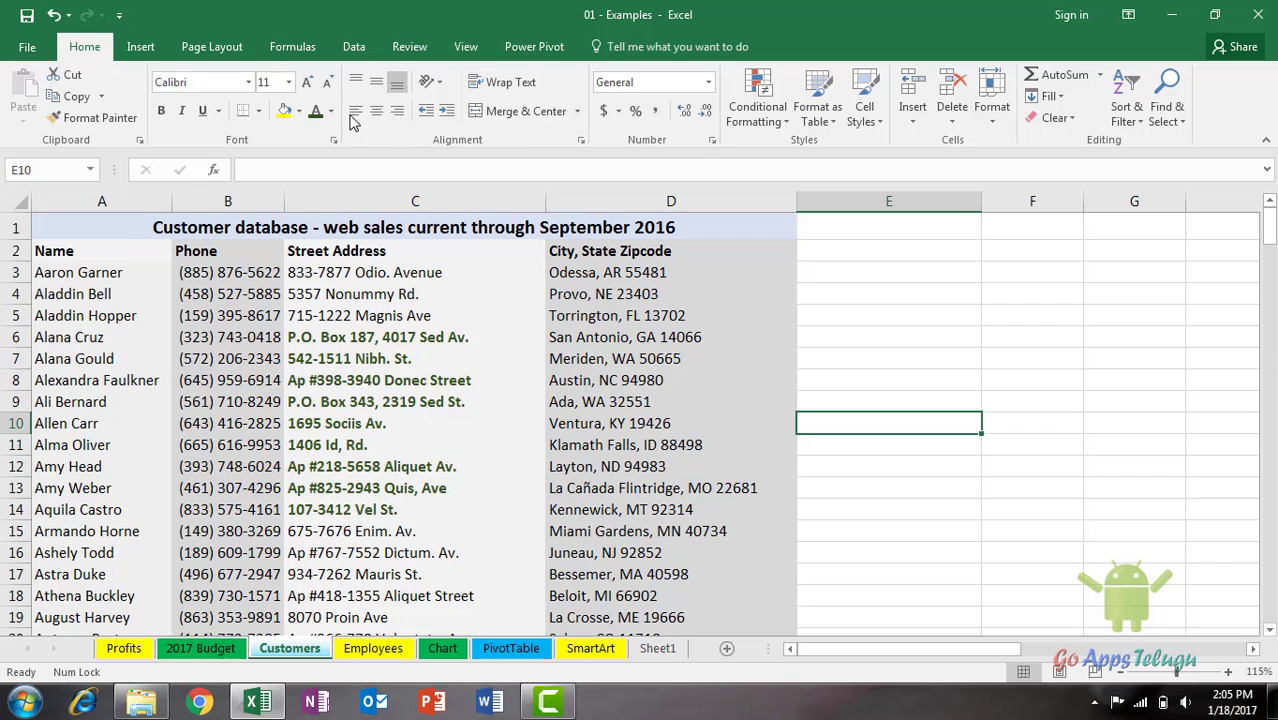
Examine the context commands of the Font Color tool and of the 2017 Budget sheet tab, including its tab colour choices
{"action": "right_click", "coordinate": [316, 117]}
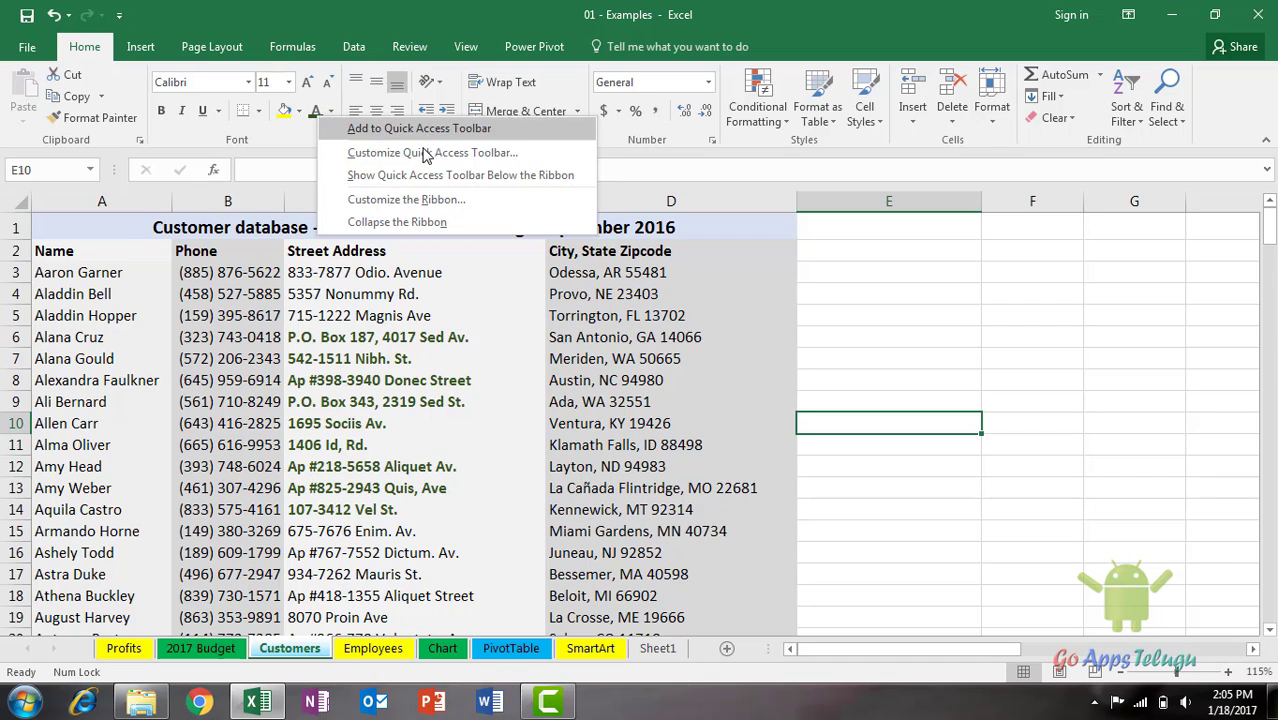
{"action": "left_click", "coordinate": [440, 445]}
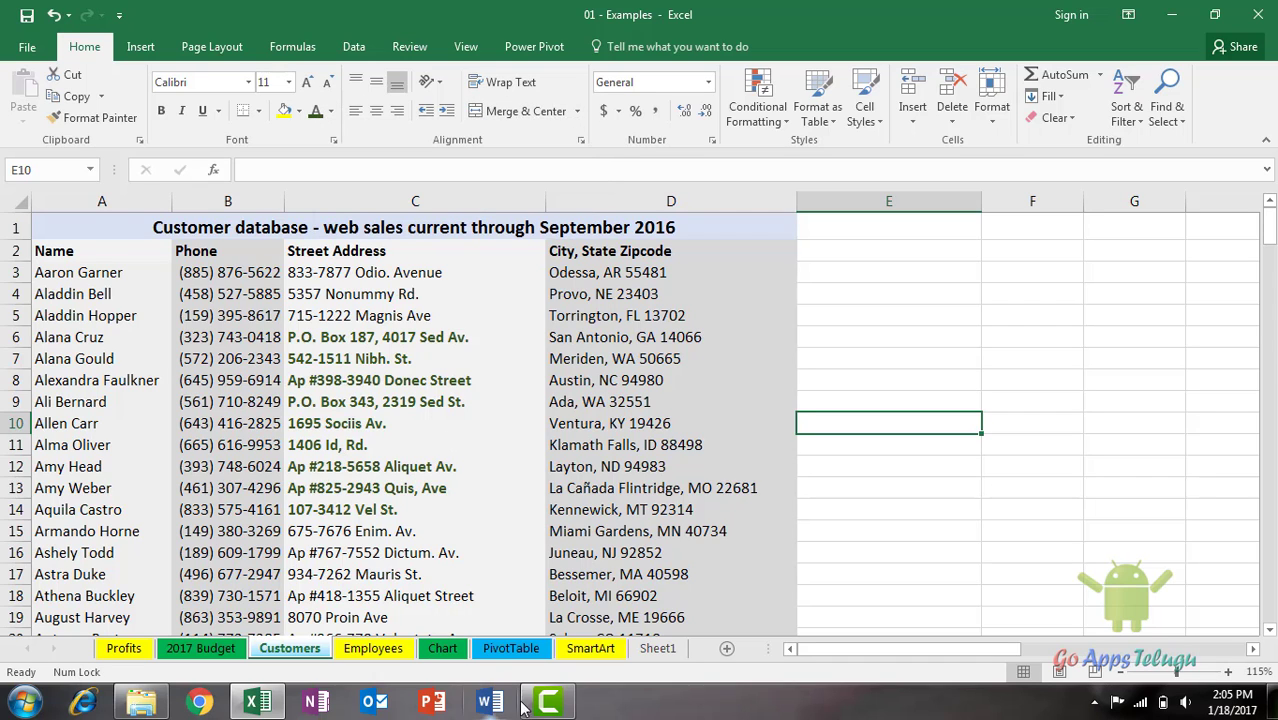
{"action": "right_click", "coordinate": [203, 648]}
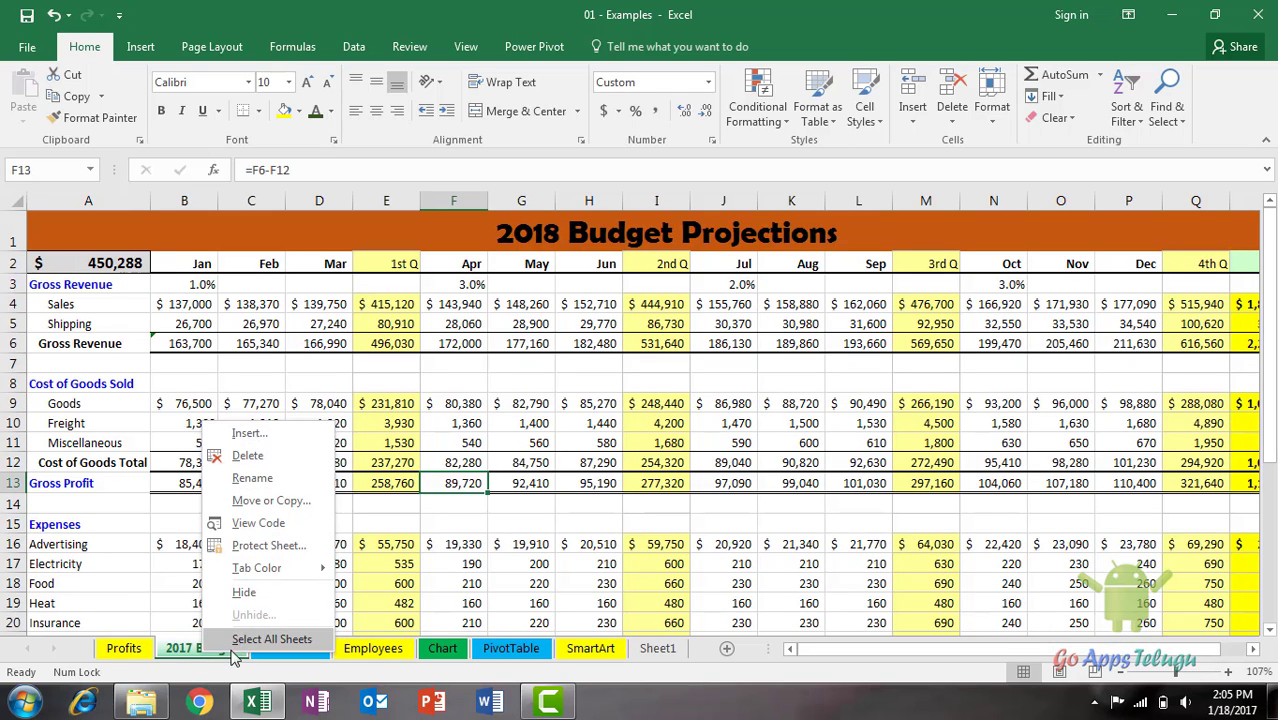
{"action": "right_click", "coordinate": [185, 654]}
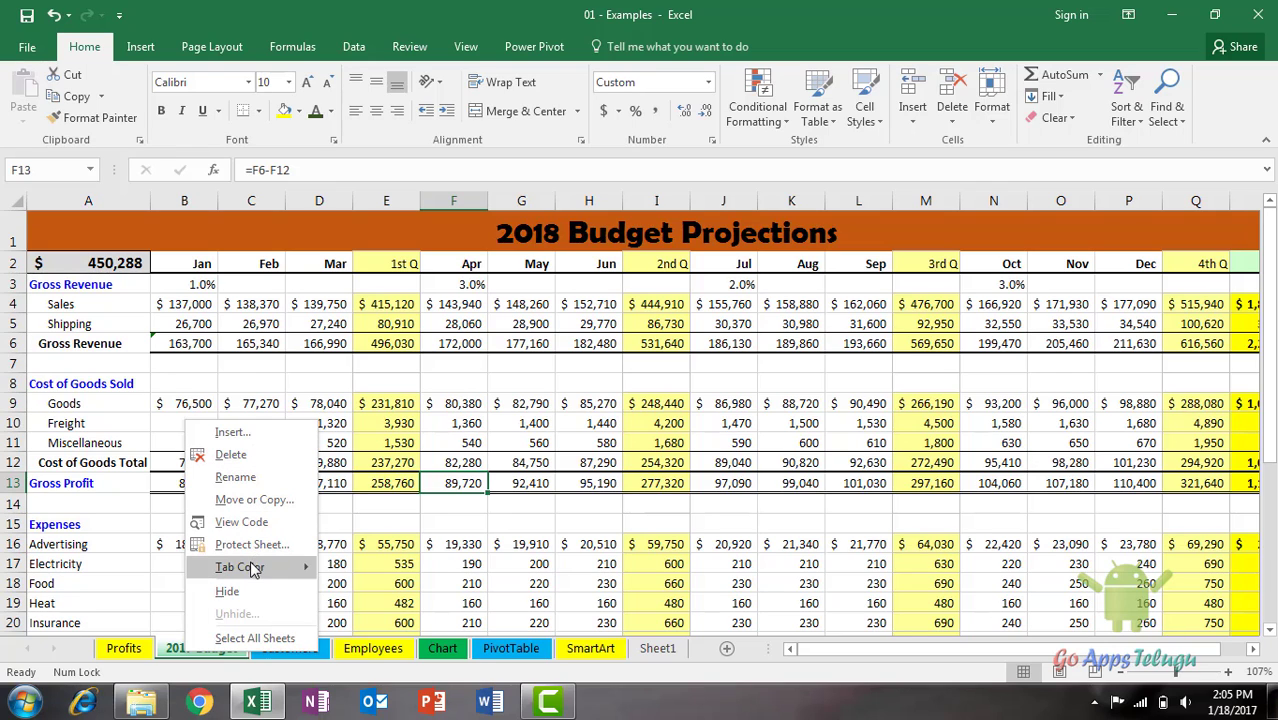
{"action": "left_click", "coordinate": [192, 664]}
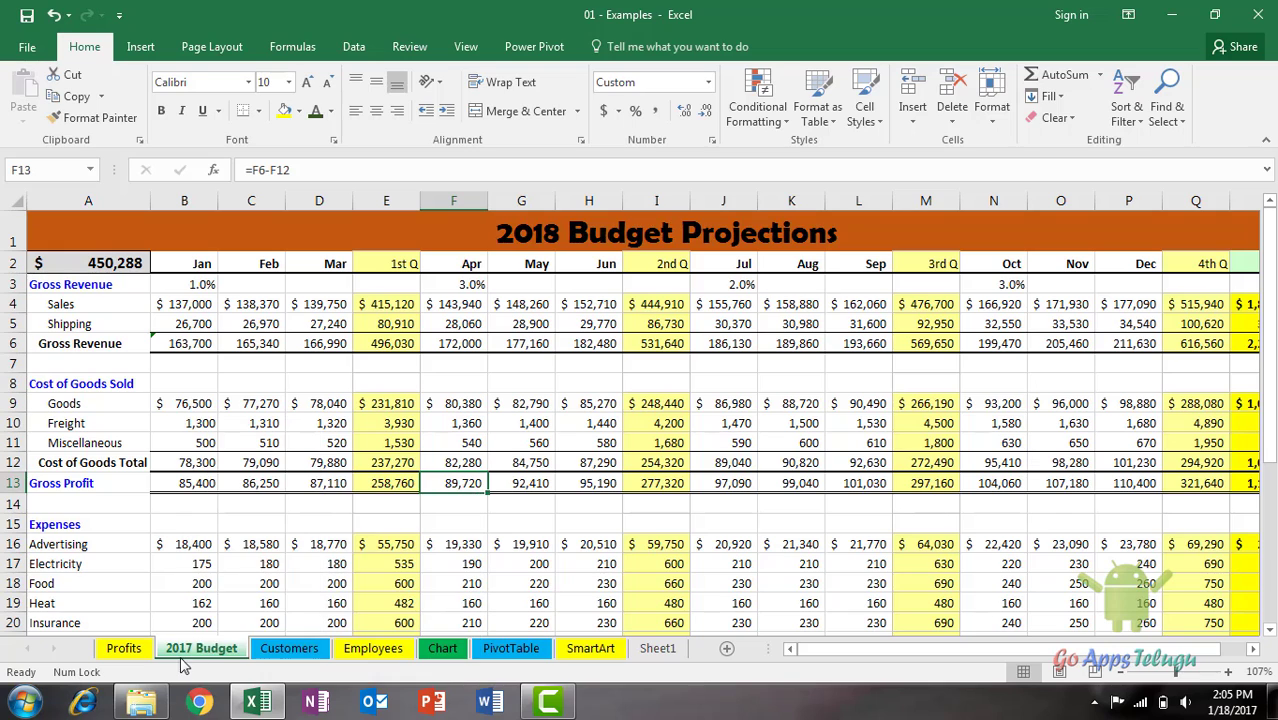
{"action": "right_click", "coordinate": [203, 655]}
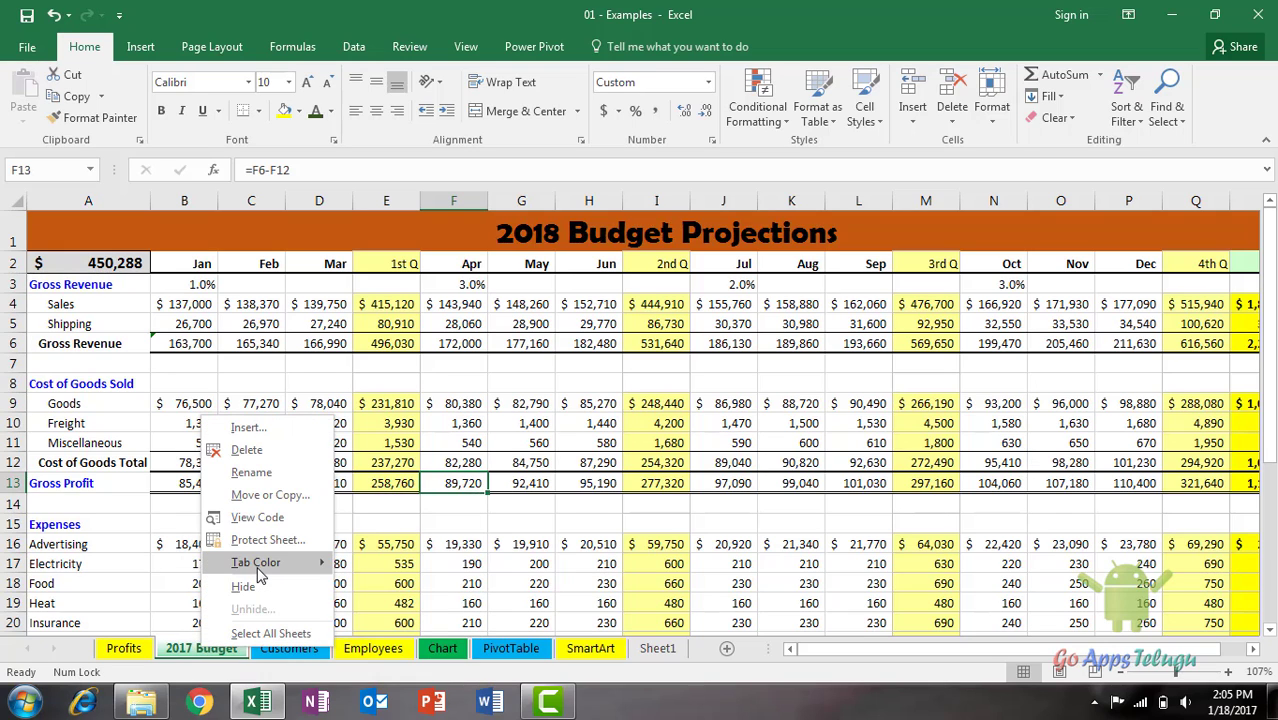
{"action": "mouse_move", "coordinate": [262, 562]}
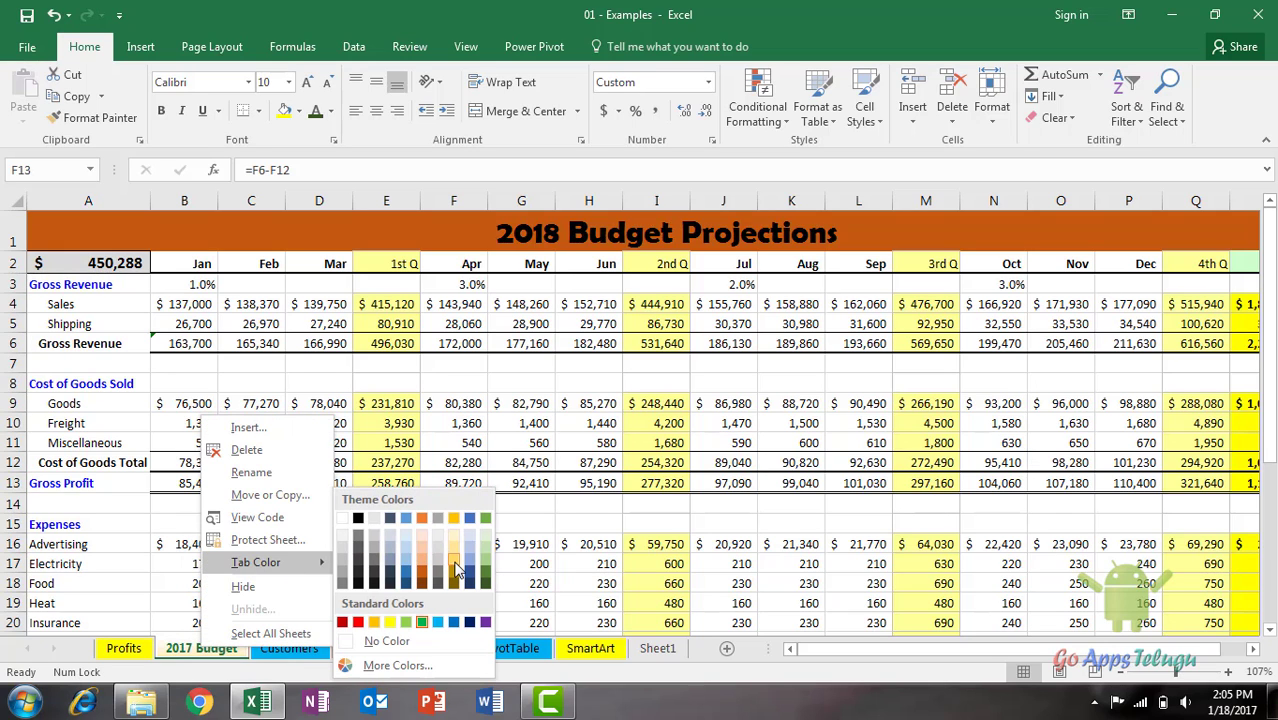
{"action": "left_click", "coordinate": [153, 656]}
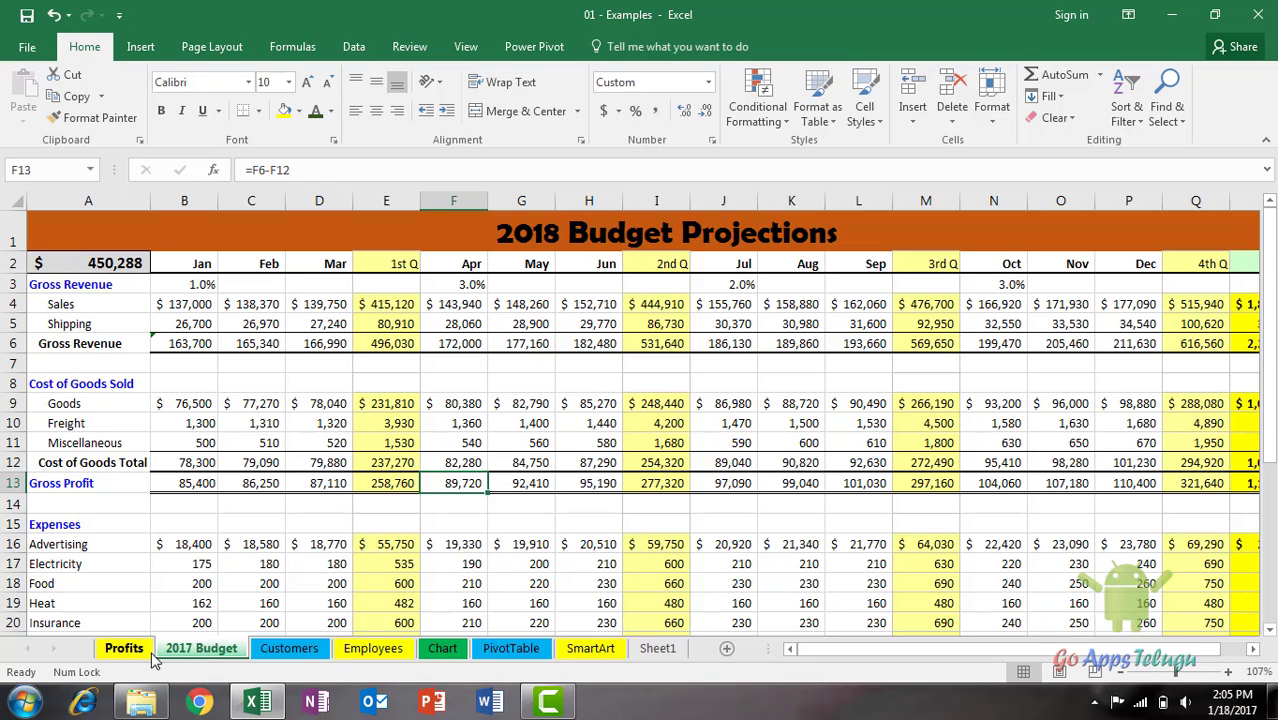
Switch to the Profits sheet and select the March sales value in cell D4
{"action": "left_click", "coordinate": [149, 656]}
{"action": "left_click", "coordinate": [331, 322]}
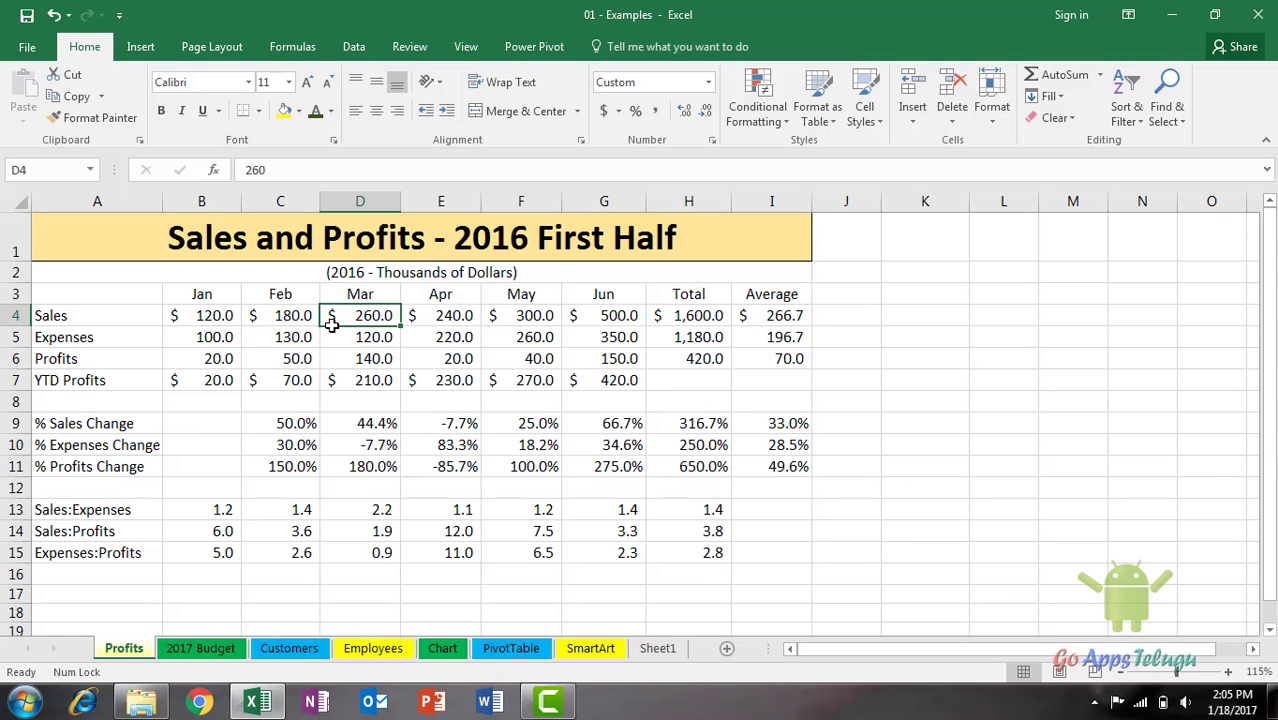